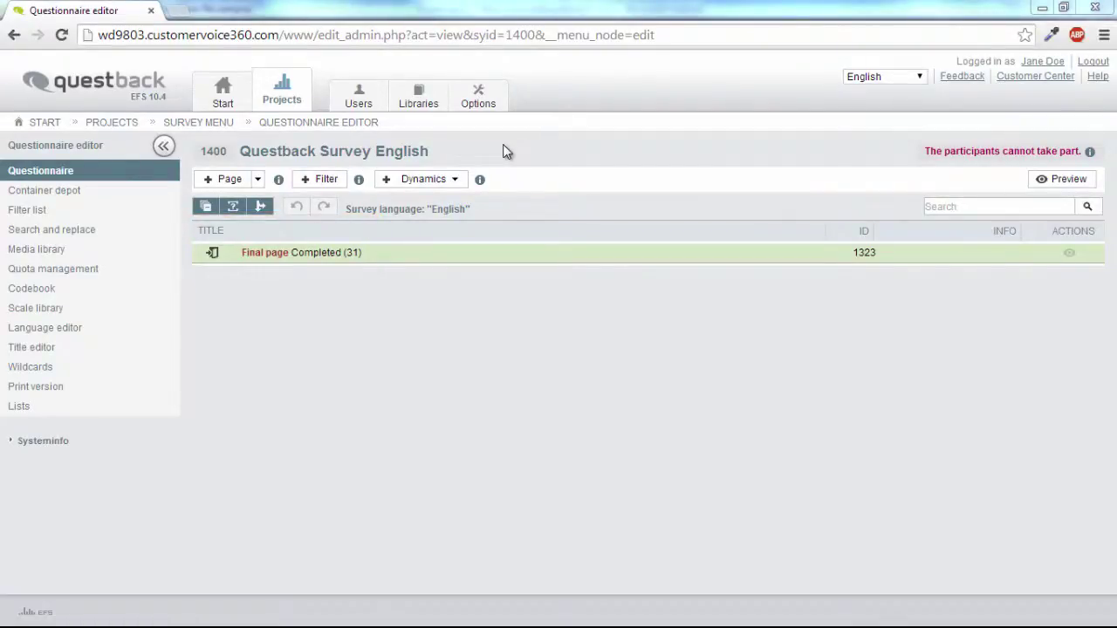
# - Add a new standard page and title it 'Welcome'
pyautogui.click(228, 178)
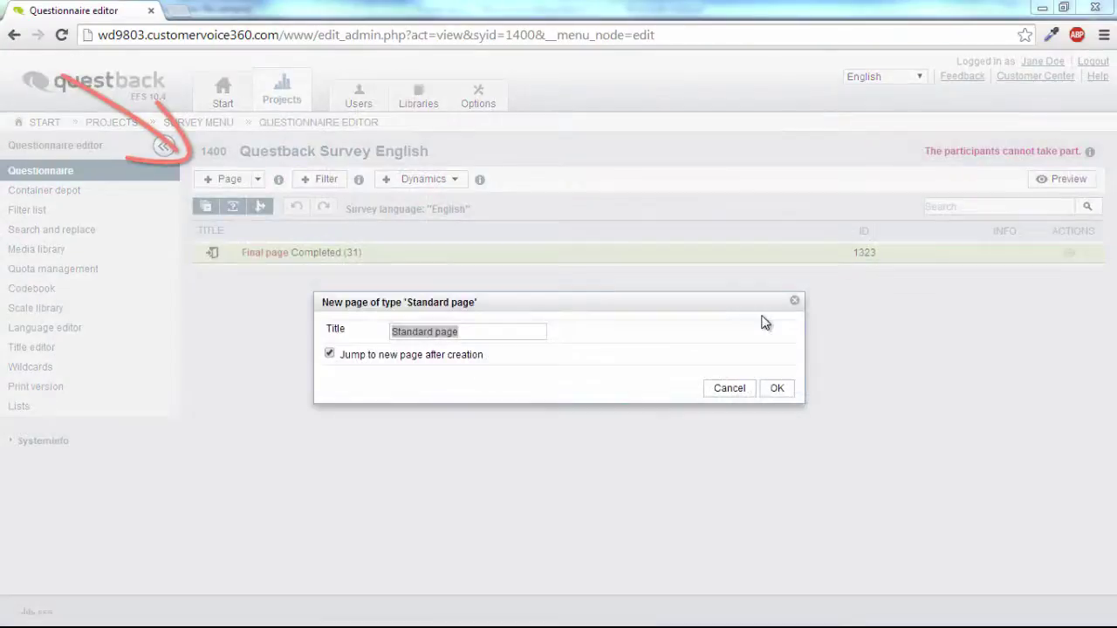
pyautogui.press('BackSpace')
pyautogui.write('Welcome')
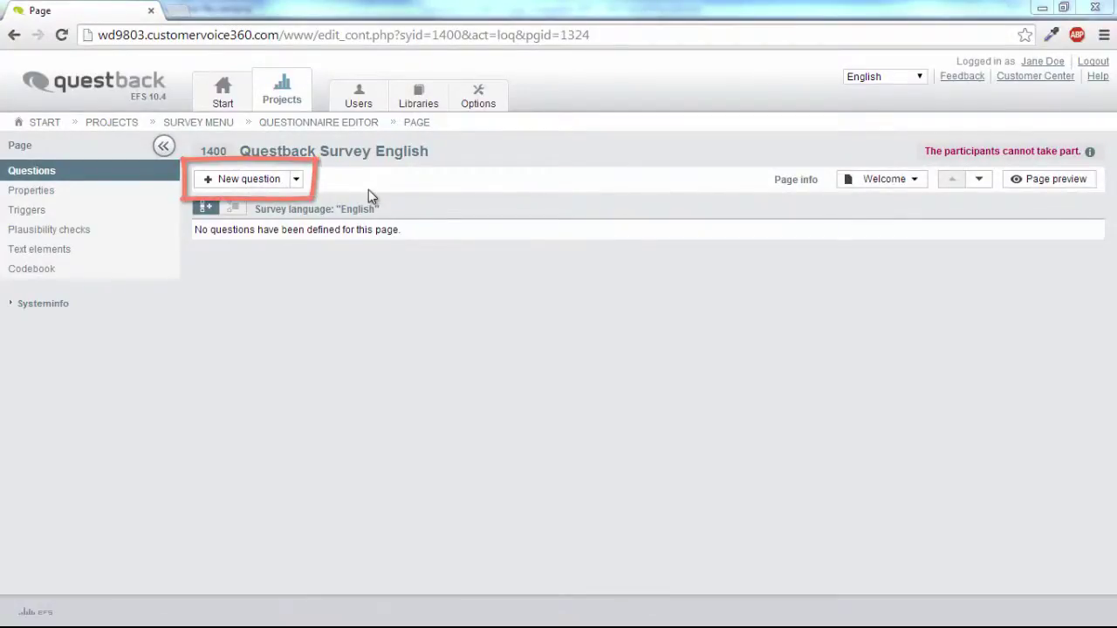
# - Add a Text and image question titled 'Welcome' to the Welcome page and open it for editing
pyautogui.click(250, 178)
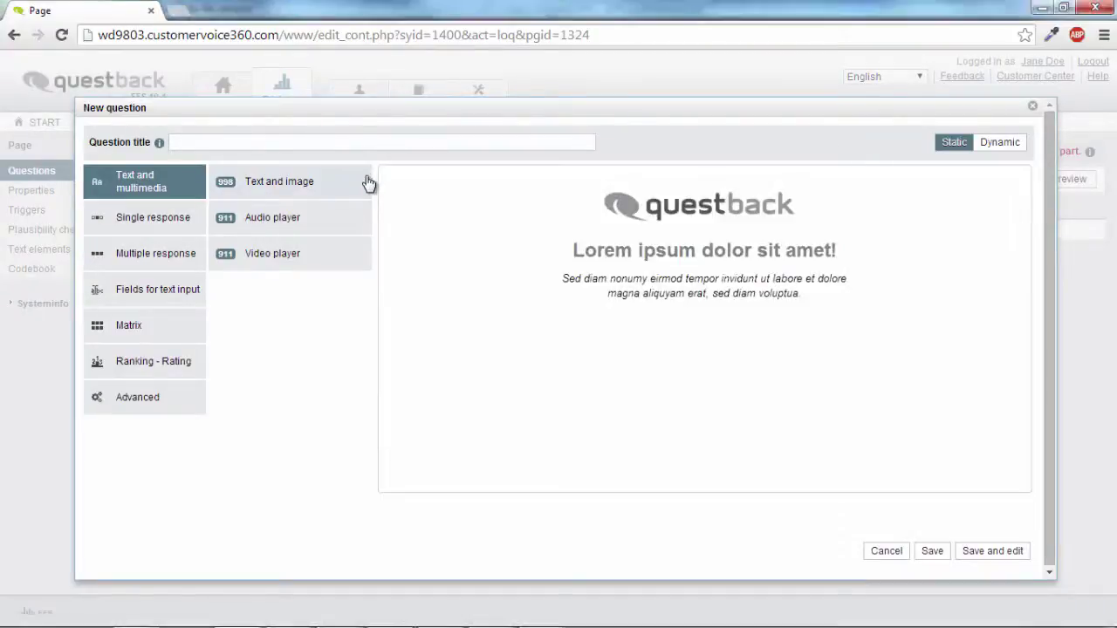
pyautogui.click(366, 181)
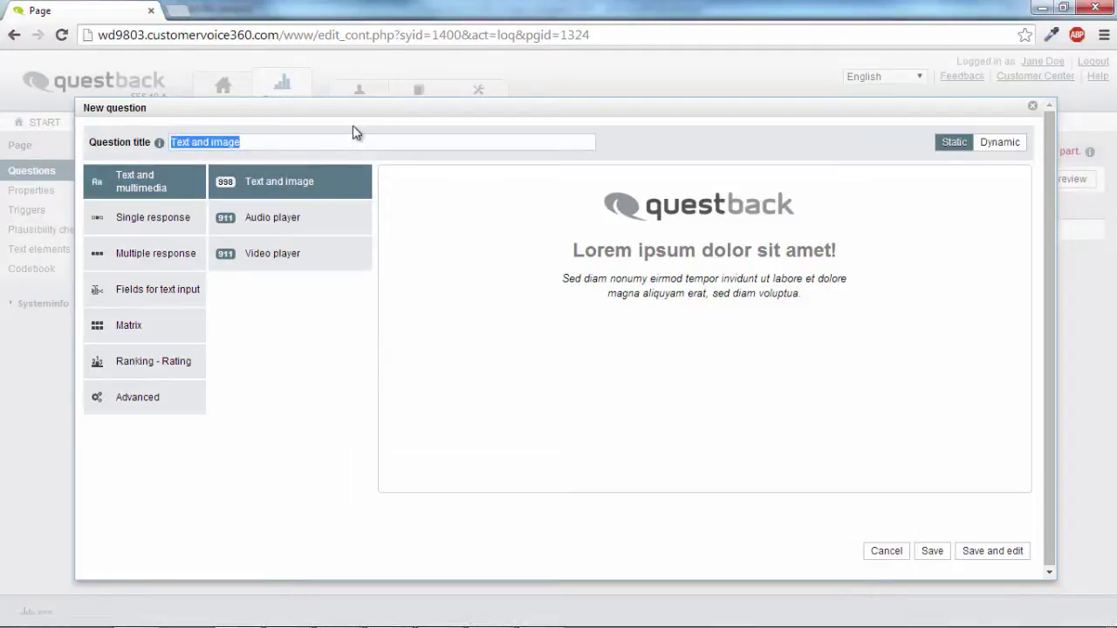
pyautogui.write('Welcome')
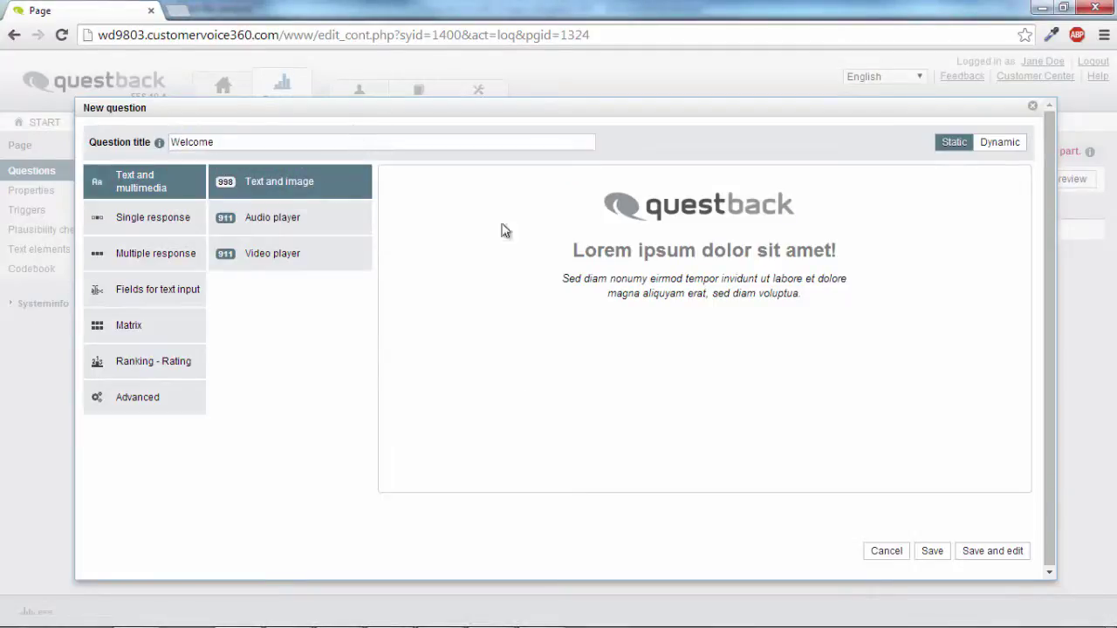
pyautogui.click(992, 559)
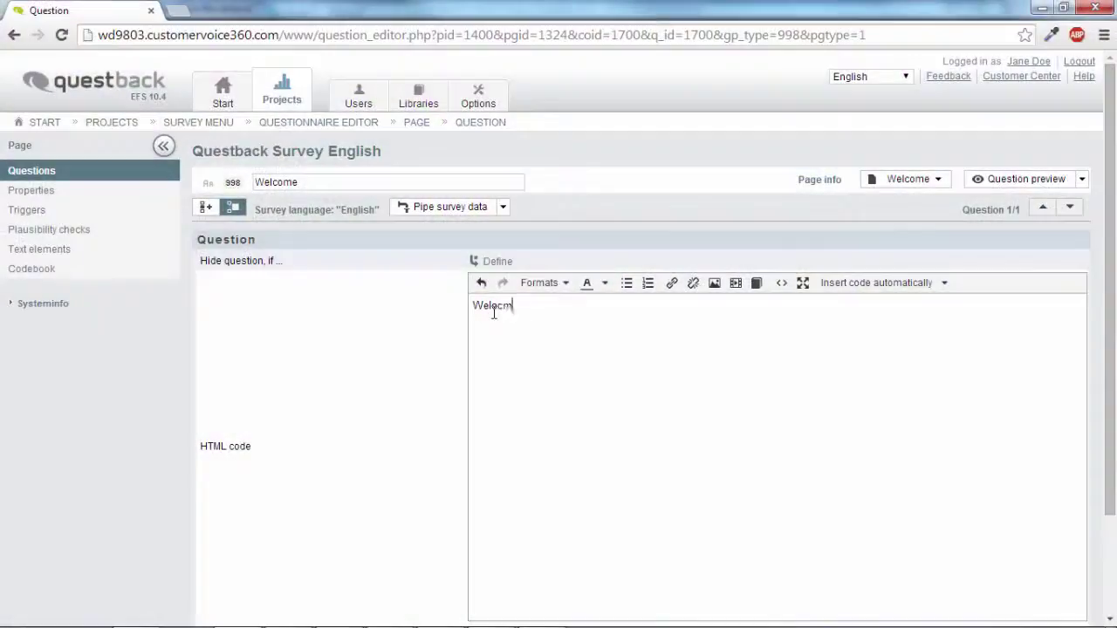
# - Write the welcome text inviting people to the online survey, with 'Welcome!' in bold
pyautogui.write('e! Please take a few minutes to take pa')
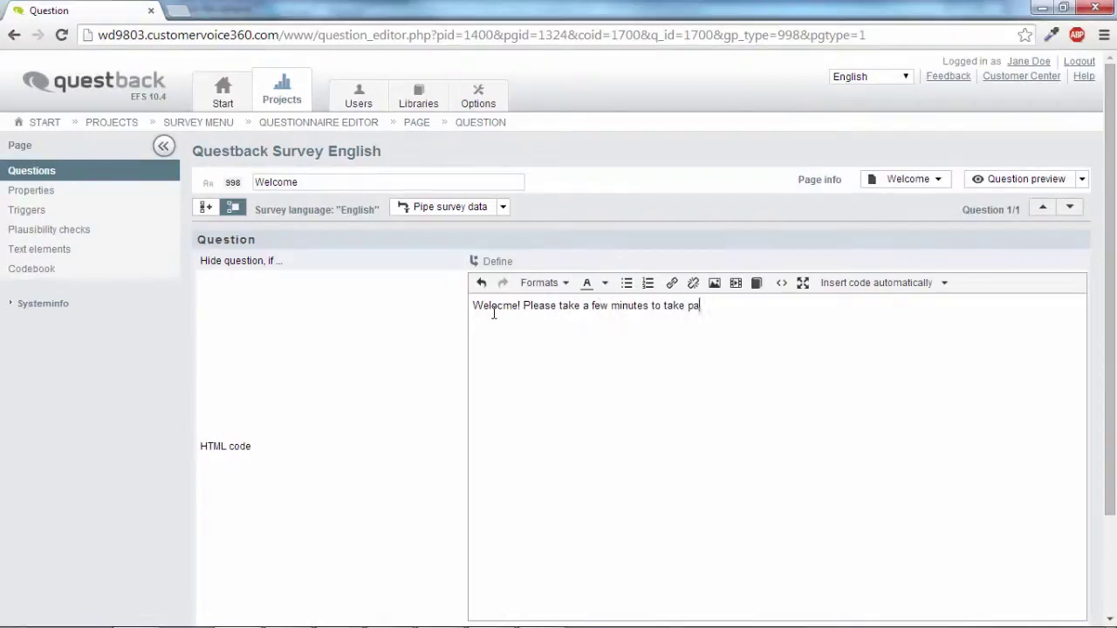
pyautogui.write('rt in our online surve')
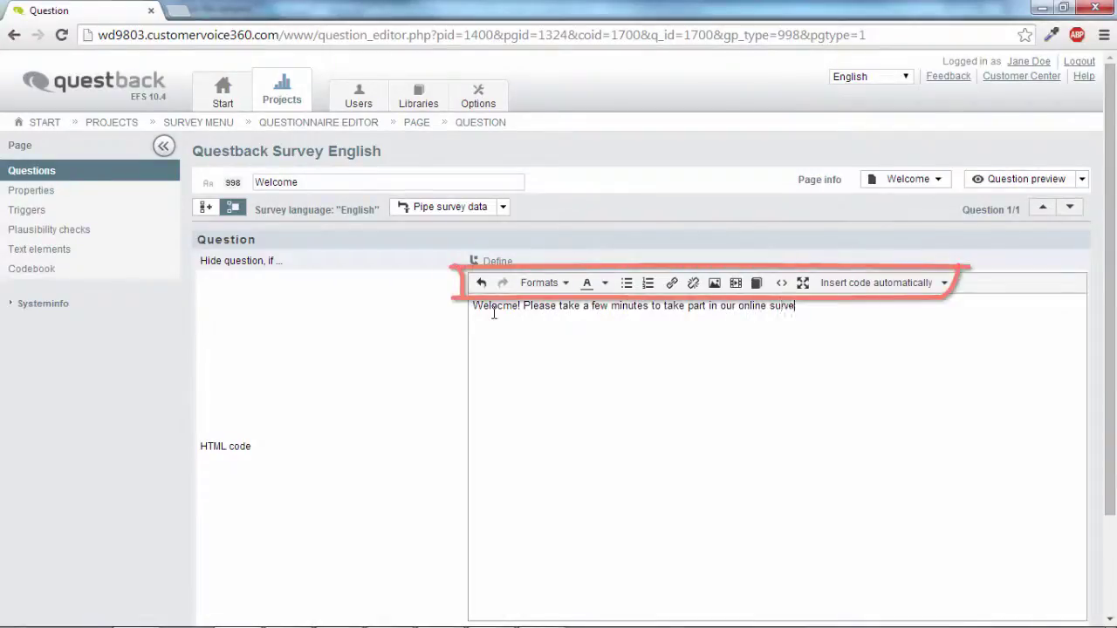
pyautogui.write('y! Thank you!')
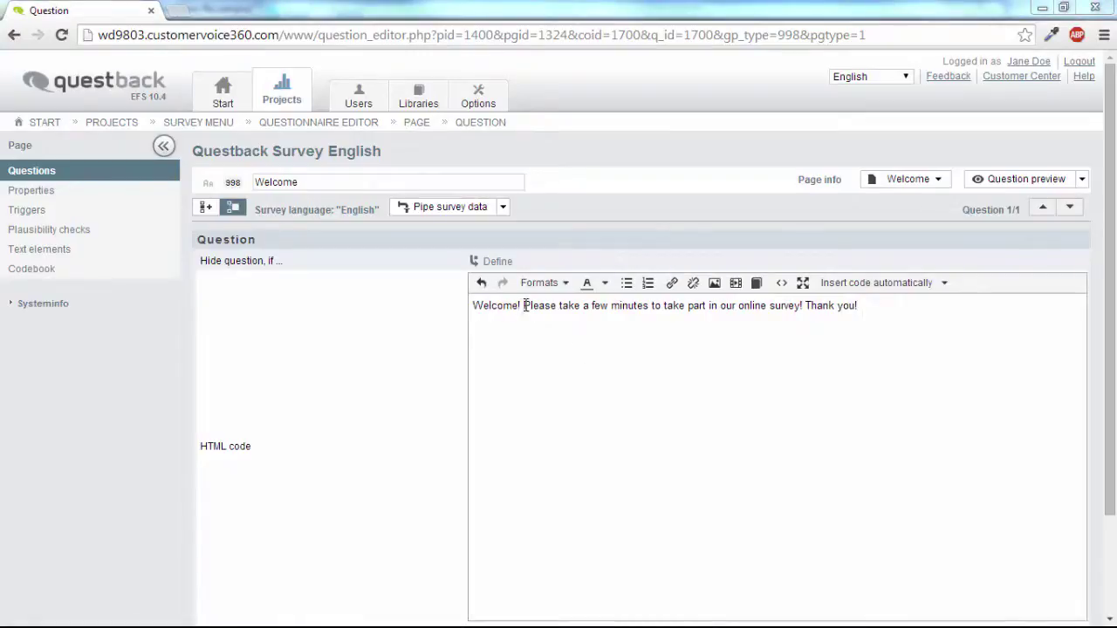
pyautogui.moveTo(523, 306); pyautogui.dragTo(473, 307)
pyautogui.click(561, 289)
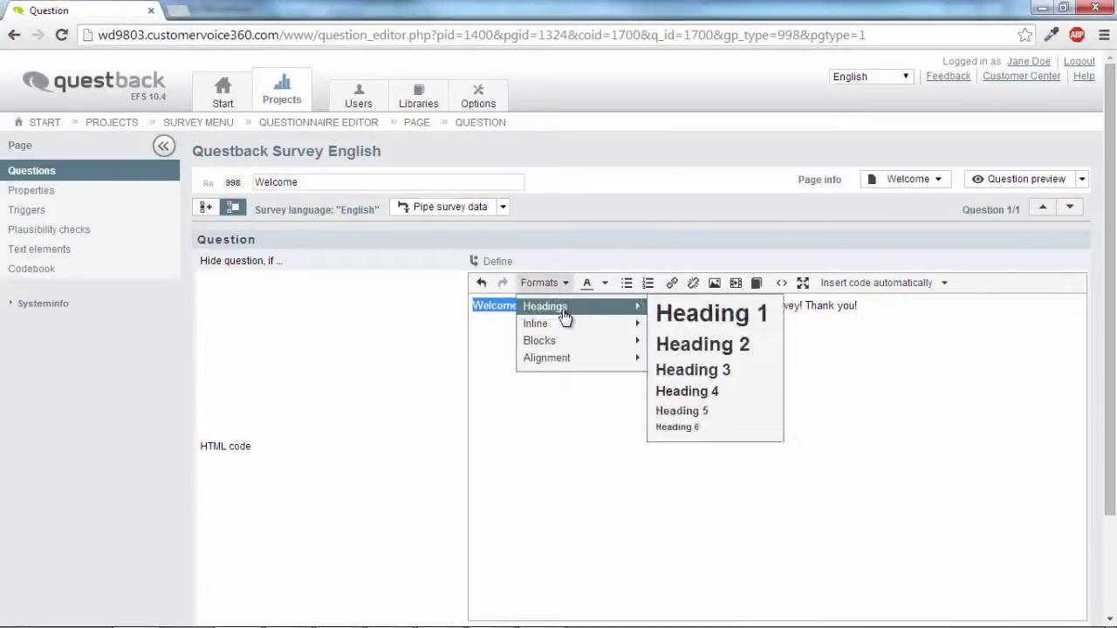
pyautogui.moveTo(566, 323)
pyautogui.click(680, 324)
pyautogui.click(669, 352)
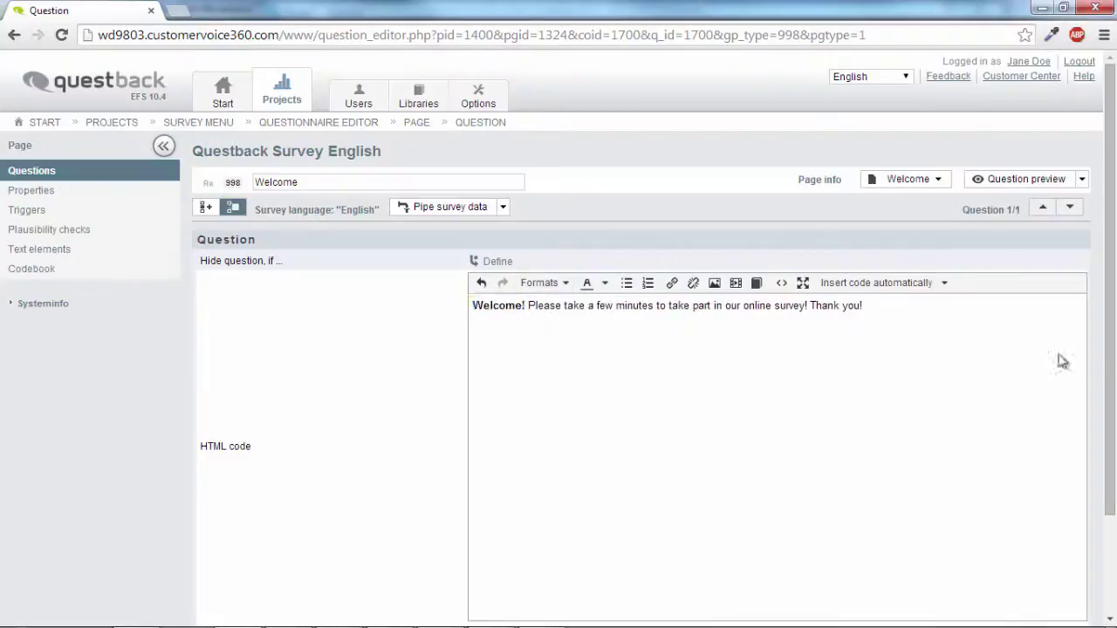
# - Save the Welcome question and preview it
pyautogui.scroll(-2, 1082, 489)
pyautogui.click(1064, 514)
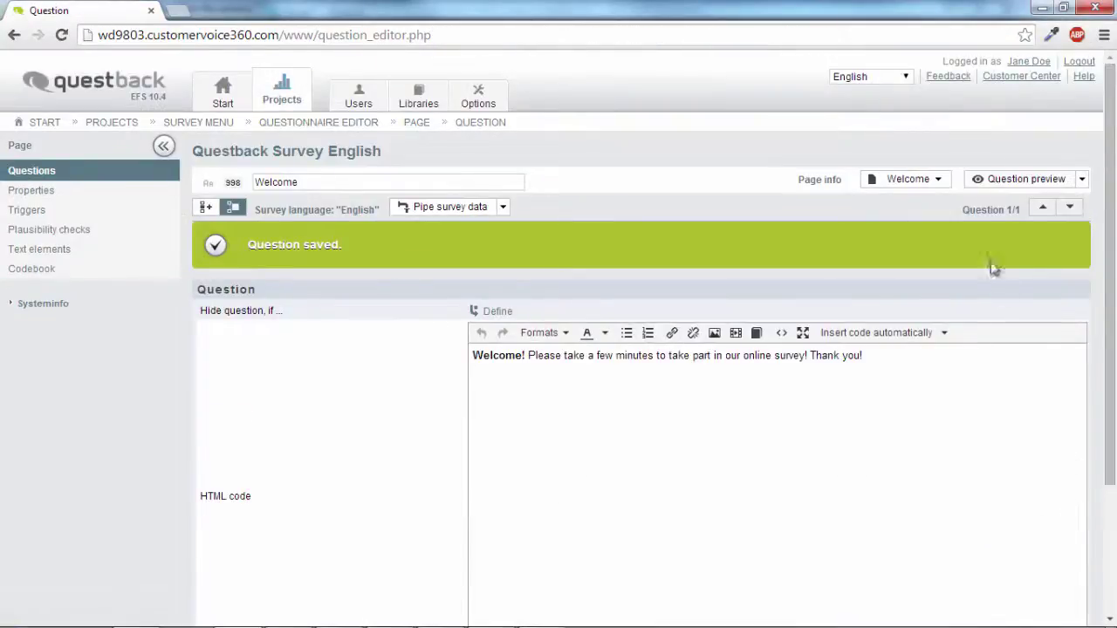
pyautogui.click(984, 180)
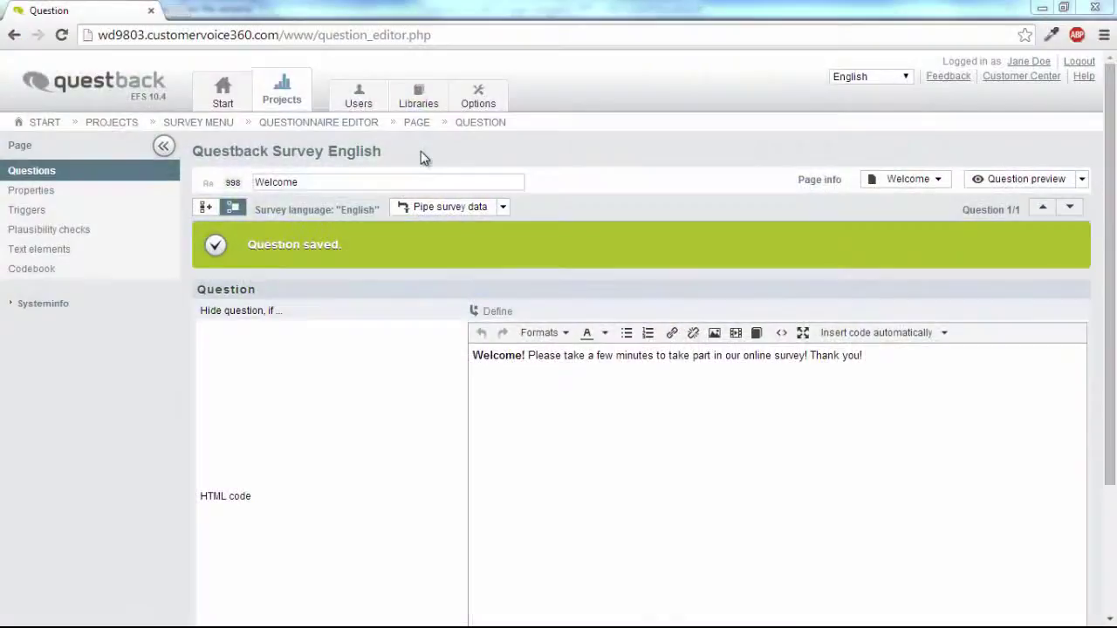
# - Back in the questionnaire overview, add a new standard page titled 'Ranking'
pyautogui.click(305, 130)
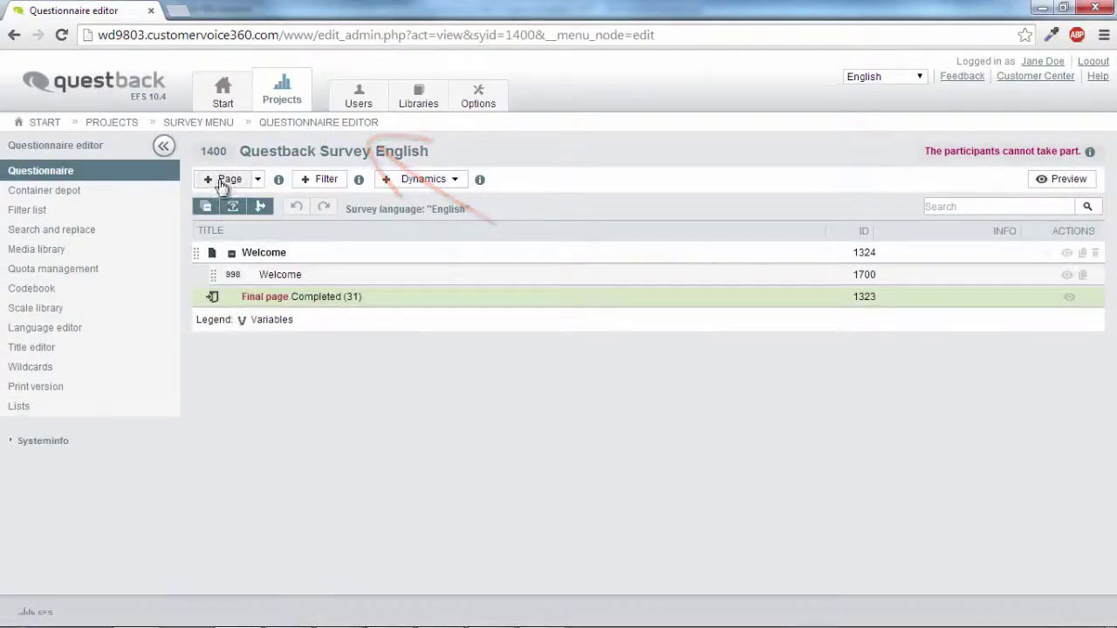
pyautogui.click(222, 179)
pyautogui.press('BackSpace')
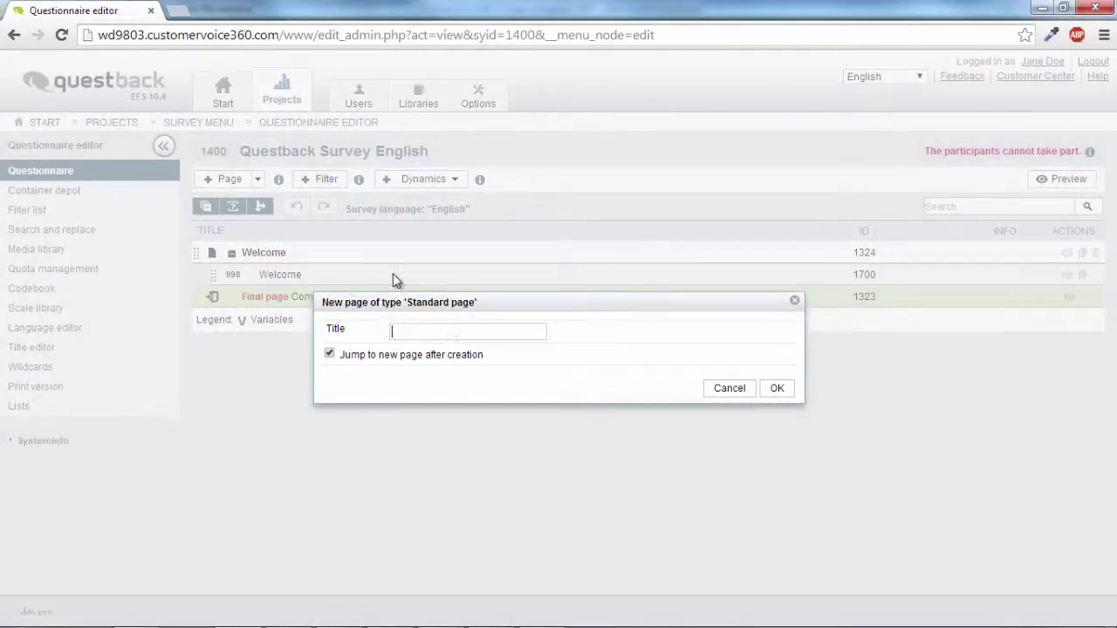
pyautogui.write('Ranking')
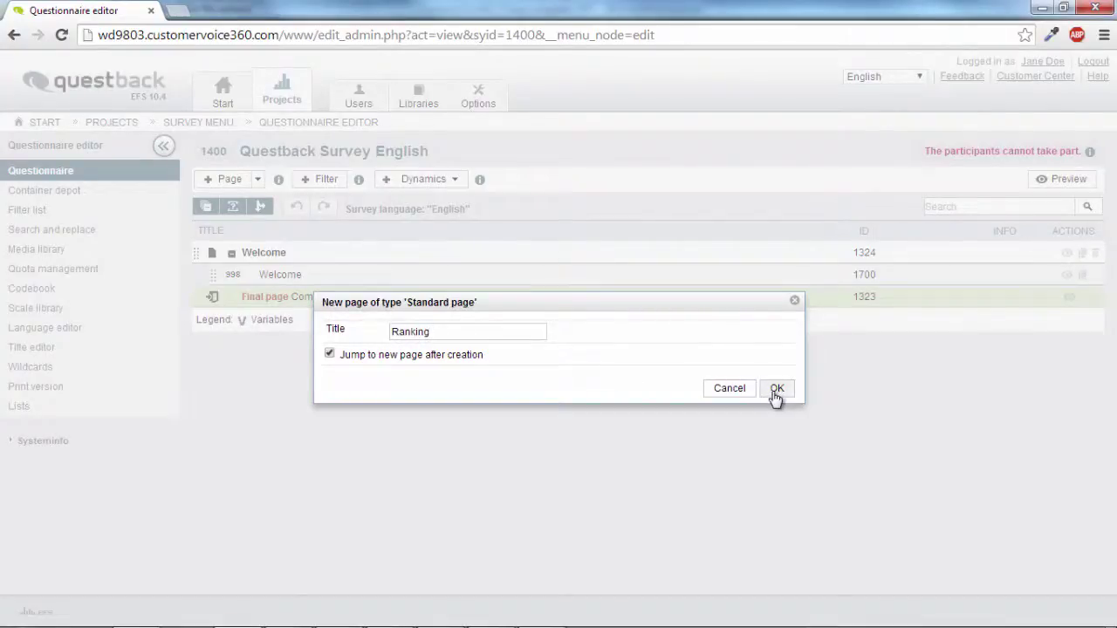
pyautogui.click(776, 393)
# - Add a drag-ranking question titled 'Why Questback' to the Ranking page
pyautogui.click(214, 179)
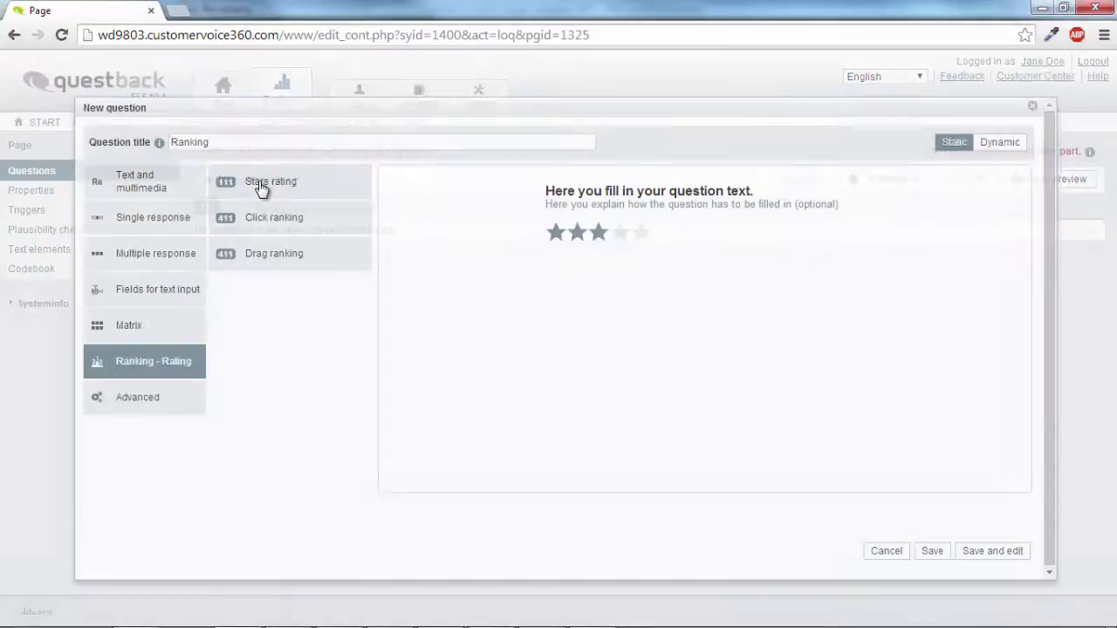
pyautogui.click(301, 258)
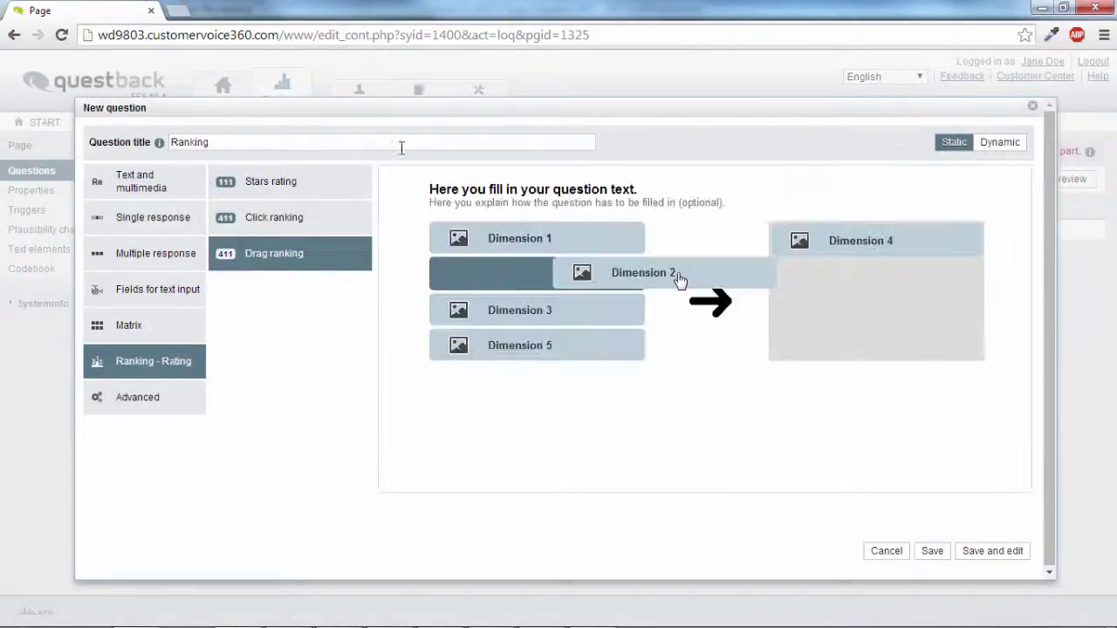
pyautogui.doubleClick(198, 135)
pyautogui.write('Why Q')
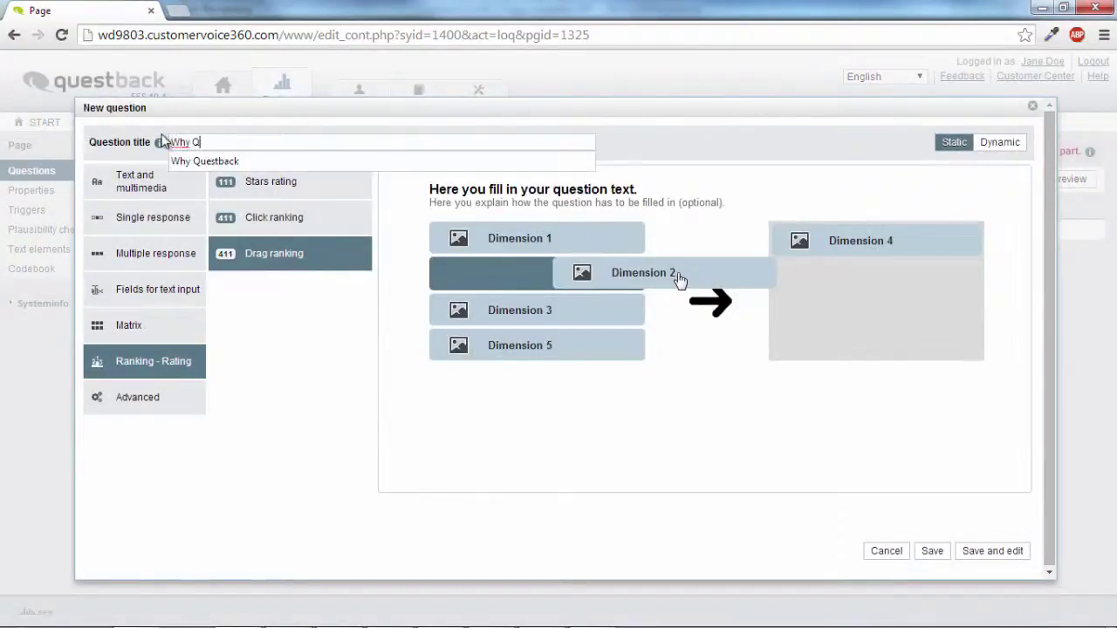
pyautogui.write('uestback')
pyautogui.click(175, 157)
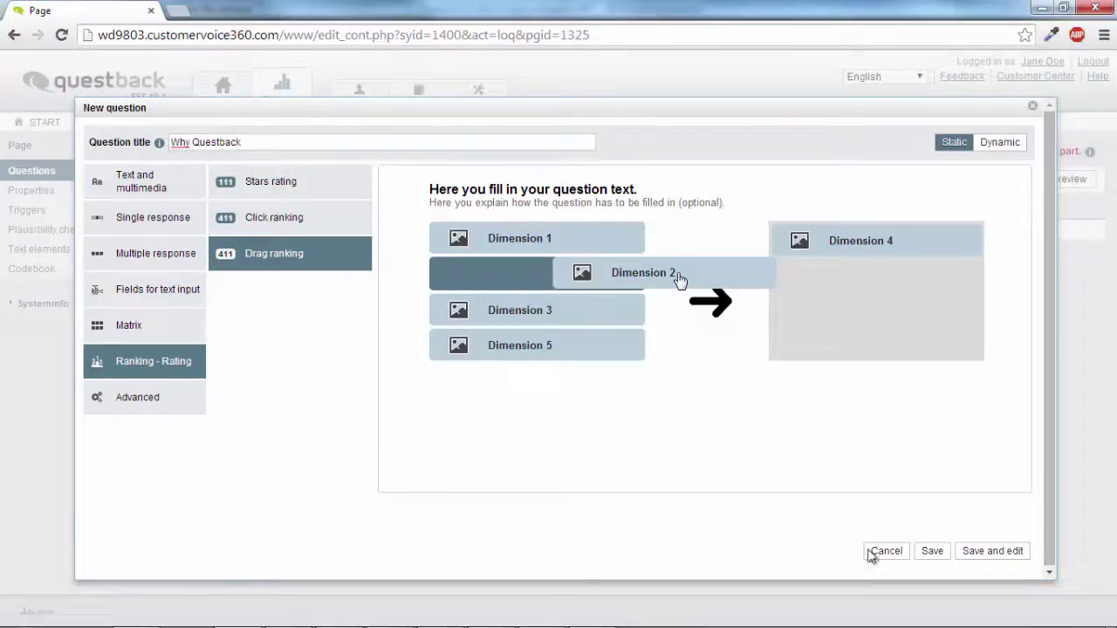
# - Set the question text to 'Why did you choose Questback?' and begin a bold fill-in instruction
pyautogui.click(992, 551)
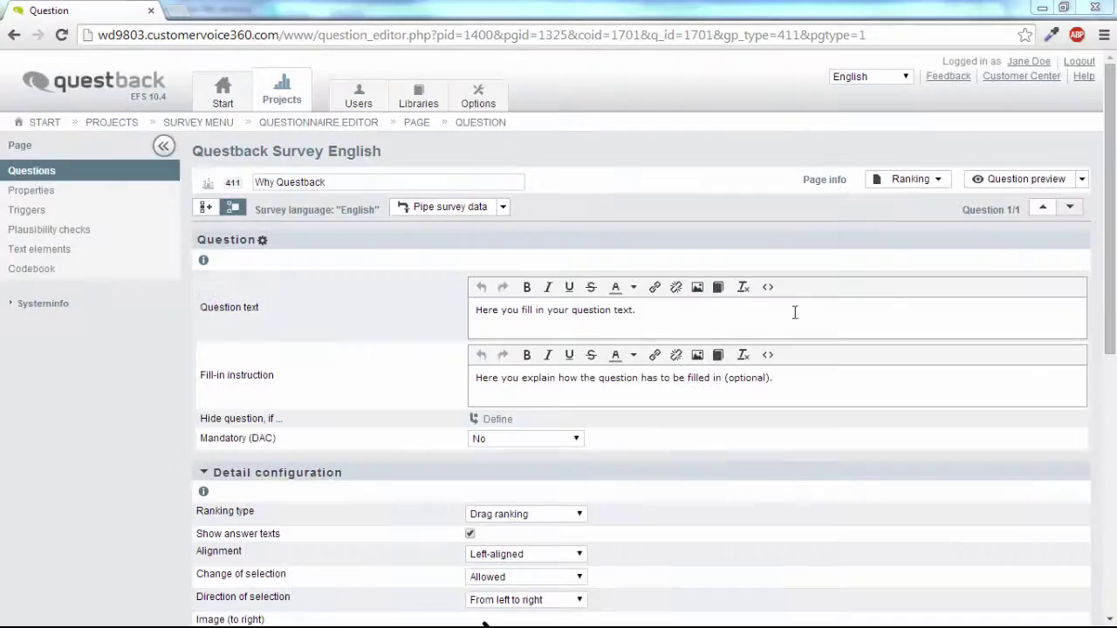
pyautogui.click(795, 313)
pyautogui.write('Why')
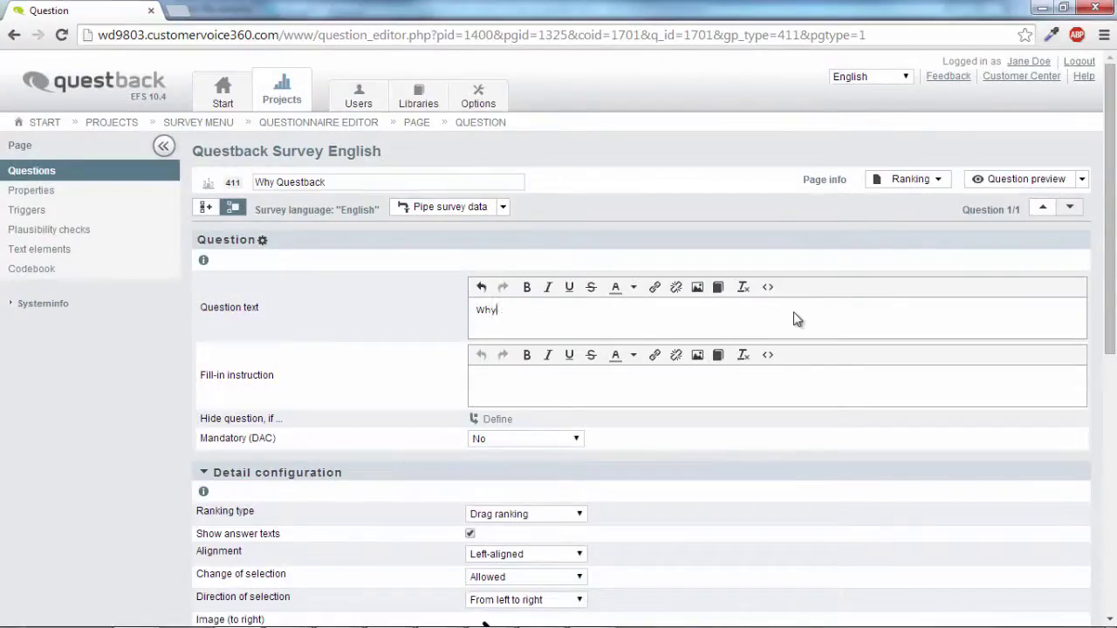
pyautogui.write(' did you choose')
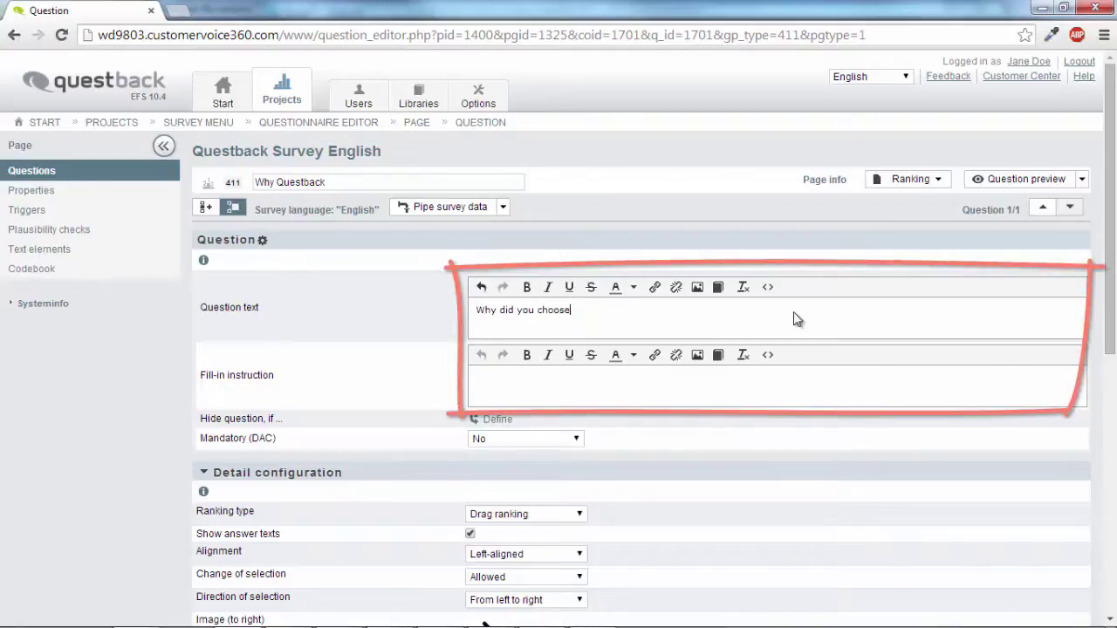
pyautogui.write(' Questback?')
pyautogui.click(814, 377)
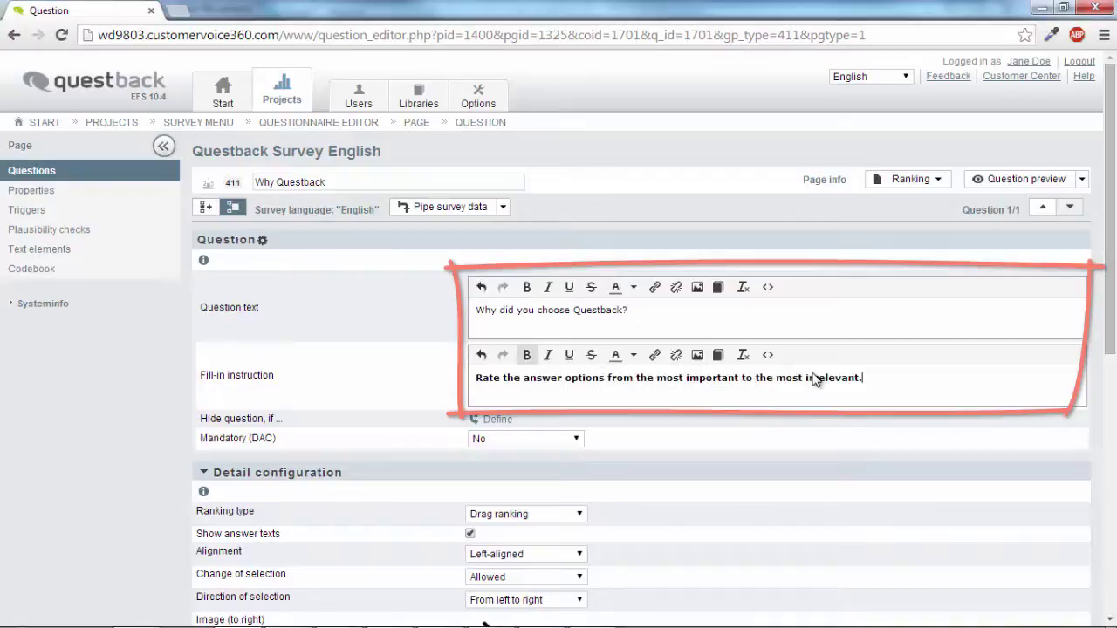
pyautogui.write('Rate the answer options from the most important to the most irrelevant.')
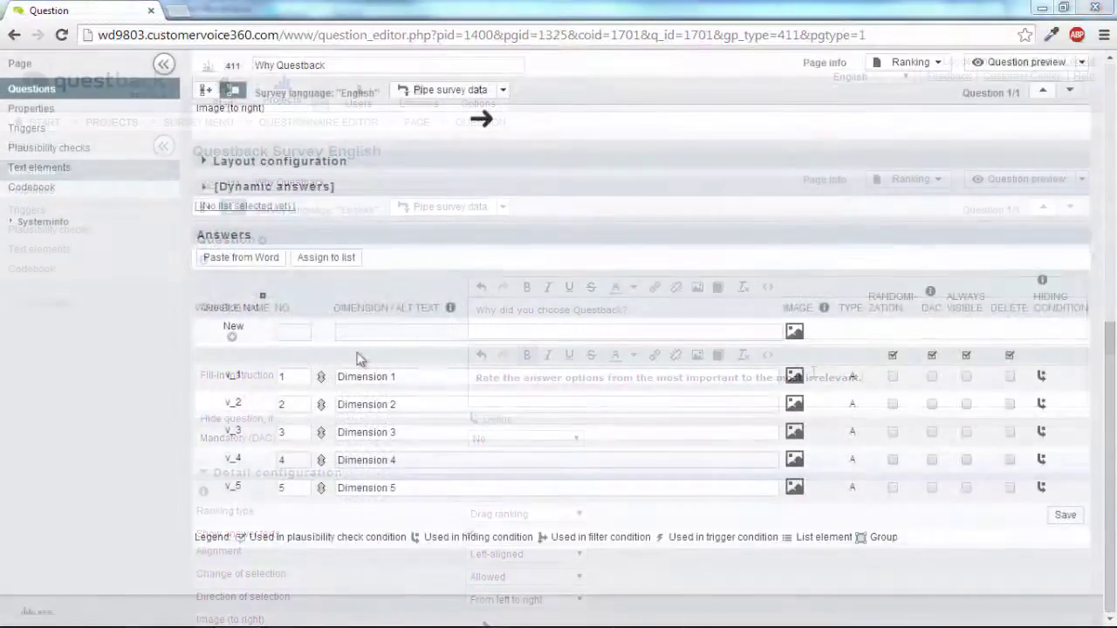
# - Enter answers Best support, Best software, Best price, Best web presence and delete empty row v_5
pyautogui.click(408, 375)
pyautogui.write('Best support')
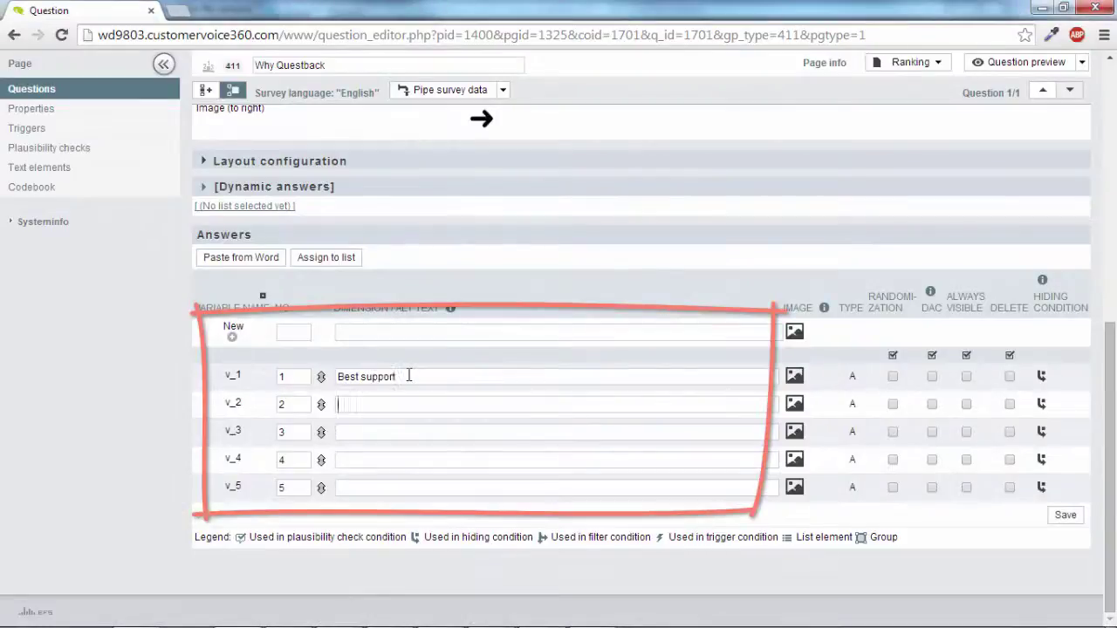
pyautogui.press('Tab')
pyautogui.write('Best software')
pyautogui.press('Tab')
pyautogui.write('Best price')
pyautogui.press('Tab')
pyautogui.write('Best web presenc')
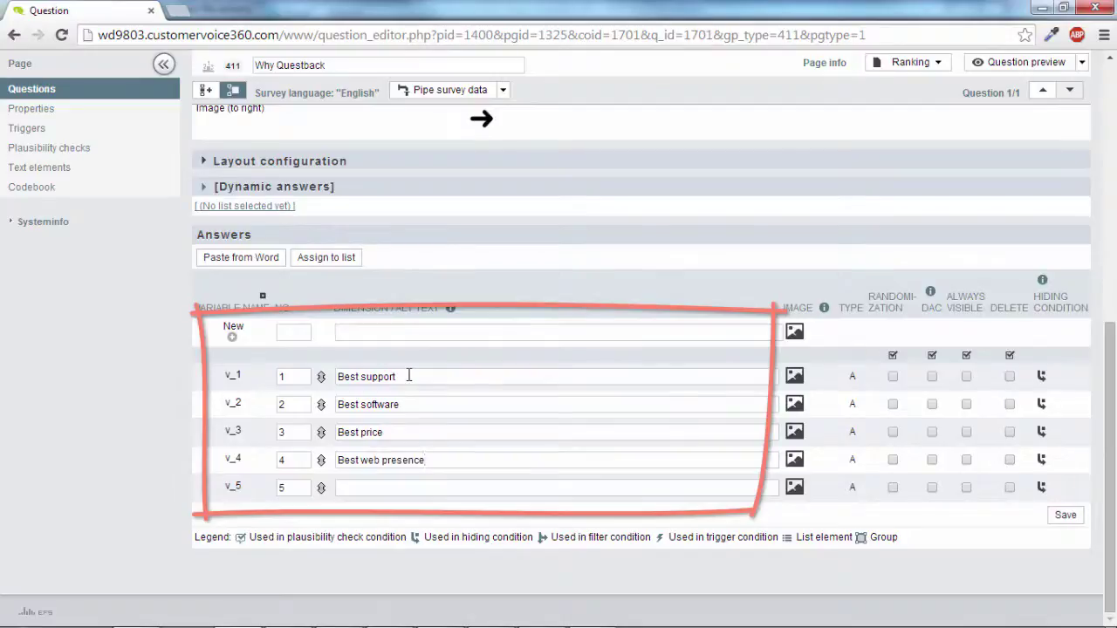
pyautogui.write('e')
pyautogui.click(1009, 487)
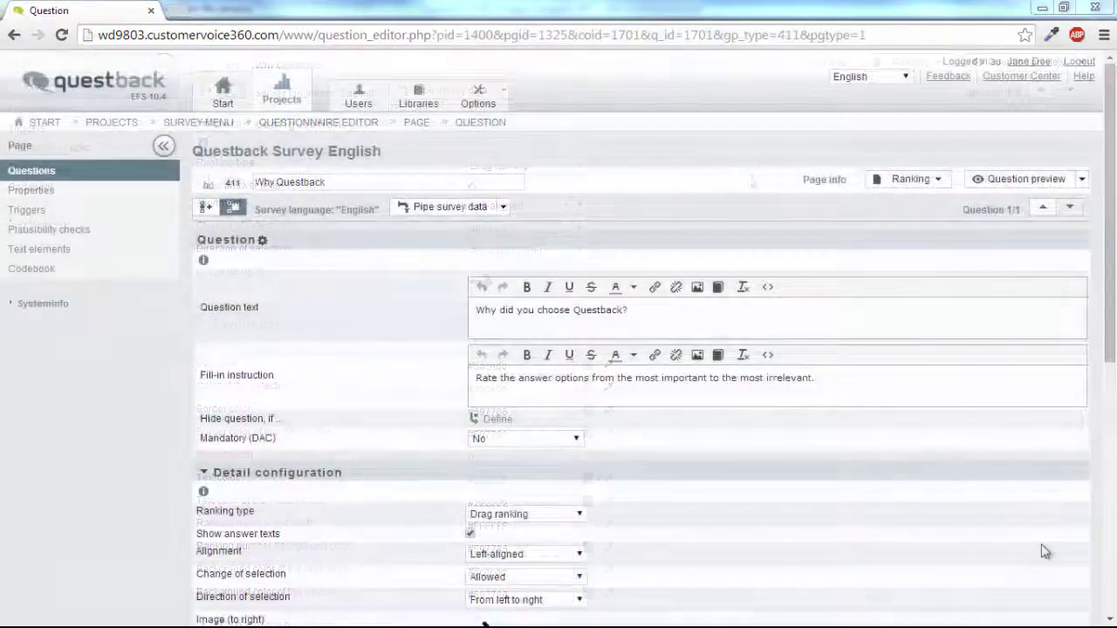
# - Preview the Why Questback ranking question
pyautogui.click(977, 180)
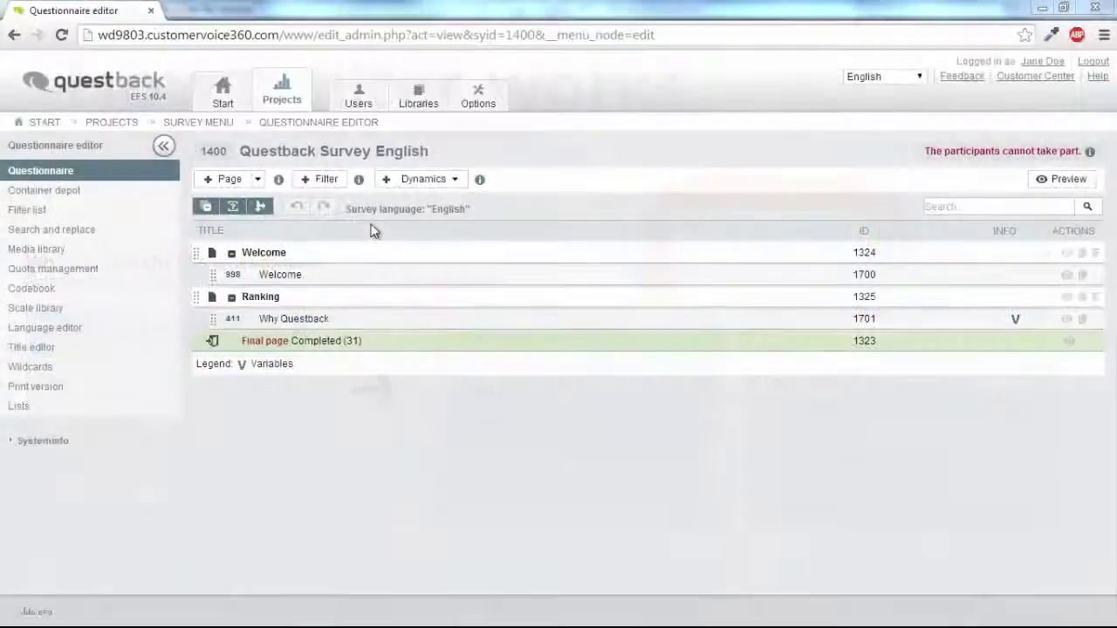
# - Add a filter branch titled 'Products' that includes a blank standard page
pyautogui.click(339, 185)
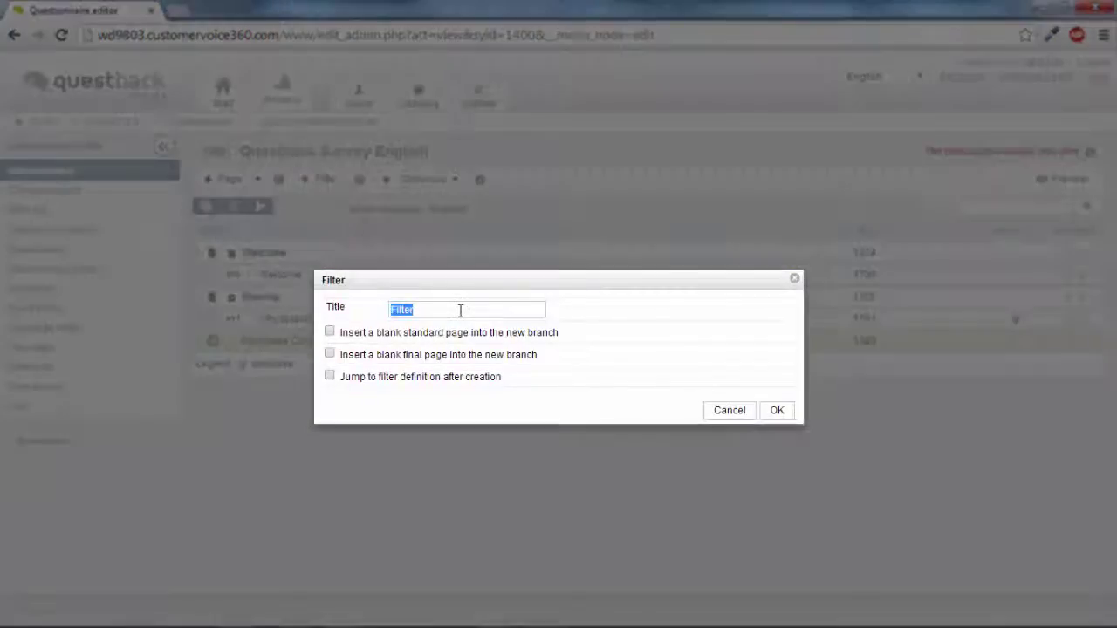
pyautogui.press('BackSpace')
pyautogui.write('Prod')
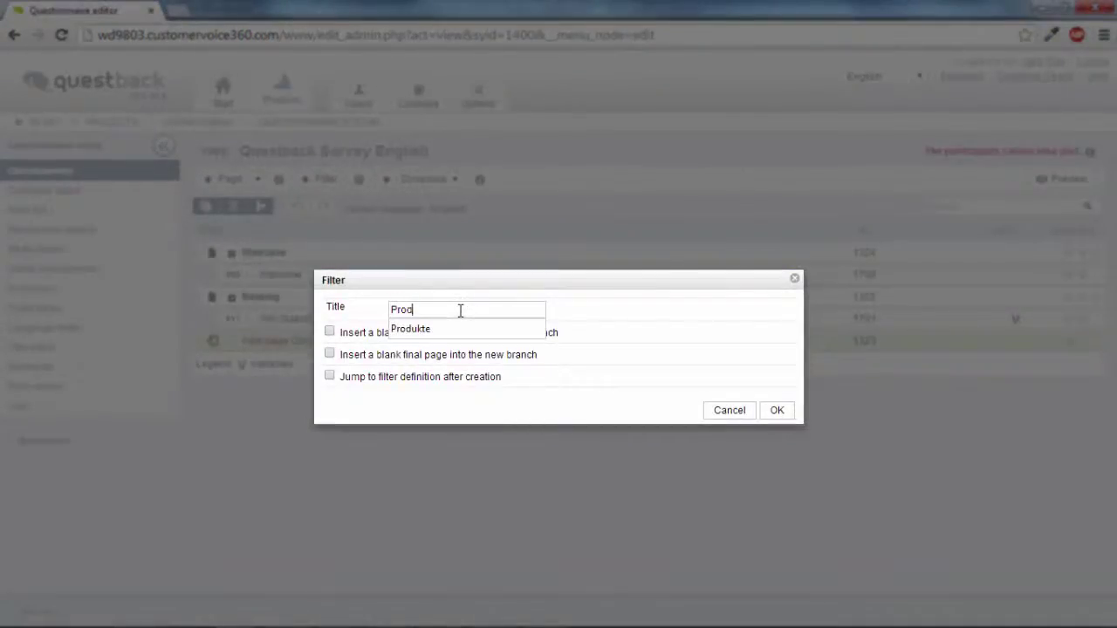
pyautogui.write('ucts')
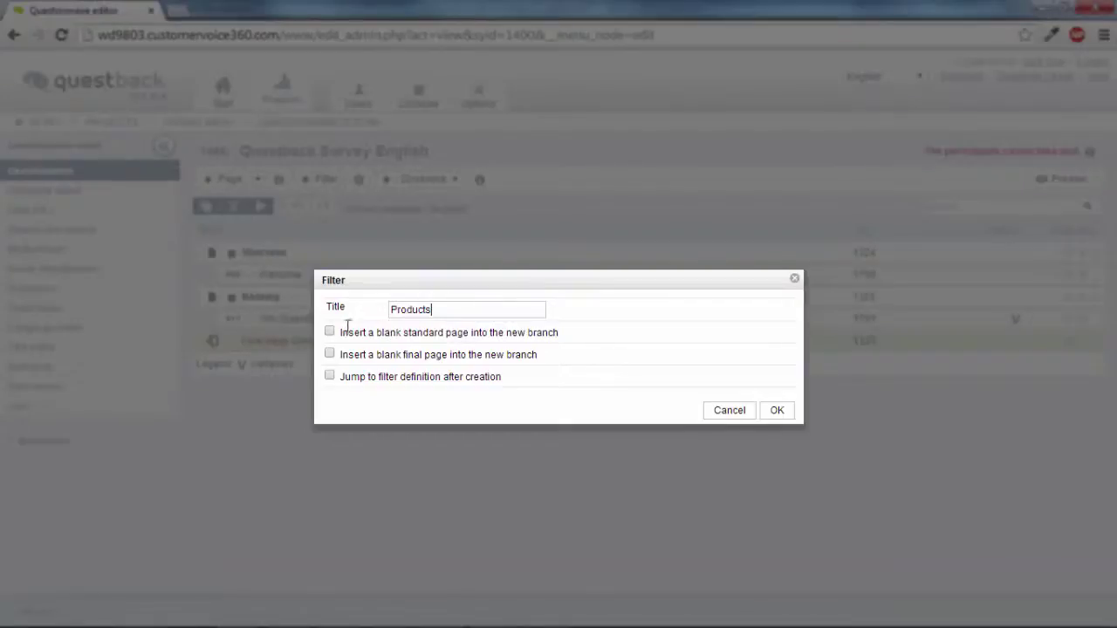
pyautogui.click(330, 333)
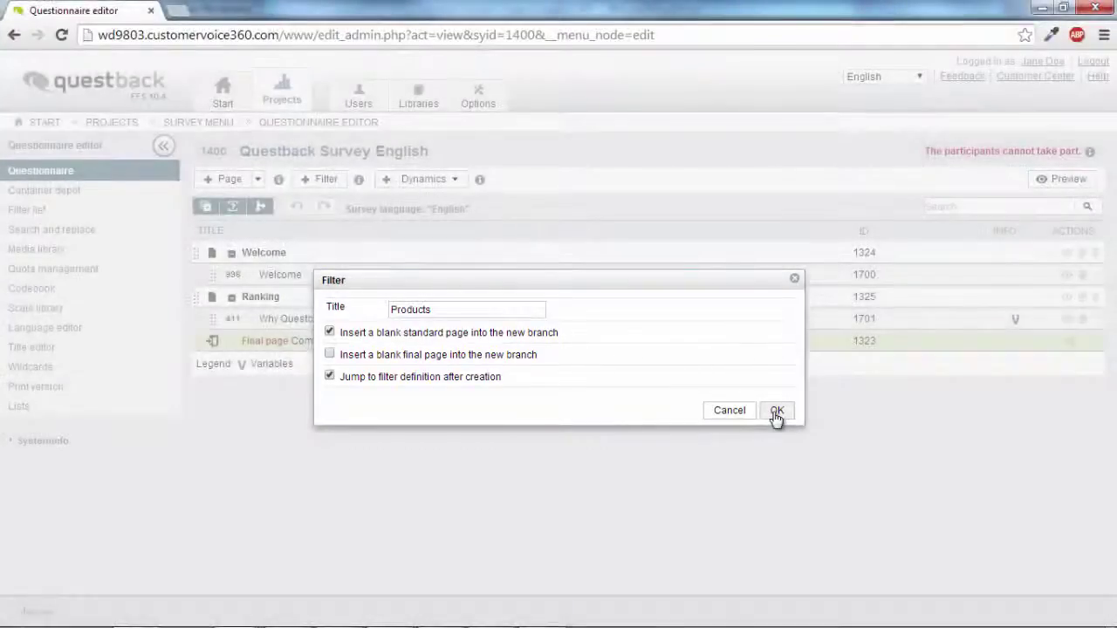
pyautogui.click(775, 411)
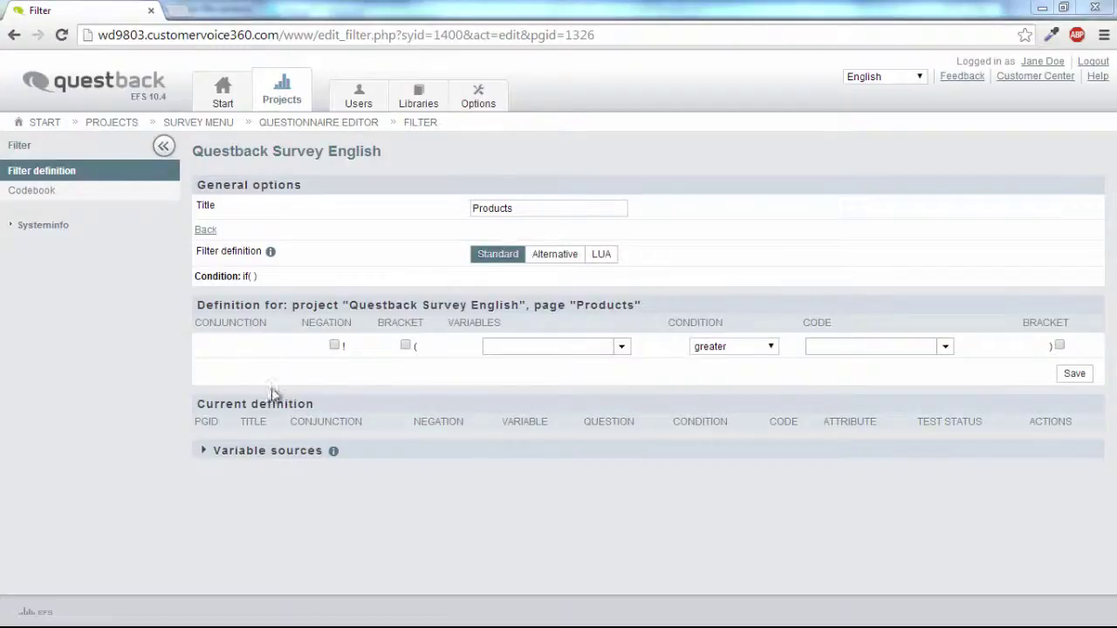
# - Set the Products filter condition to v_2 (Best software) equal to code 1 and save
pyautogui.click(625, 350)
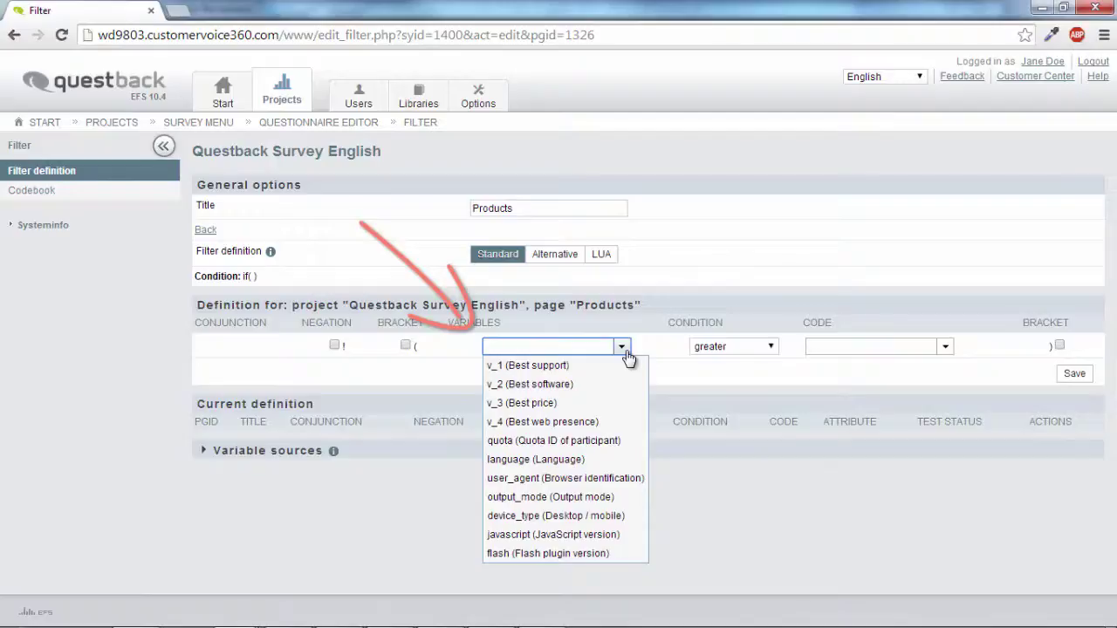
pyautogui.click(577, 385)
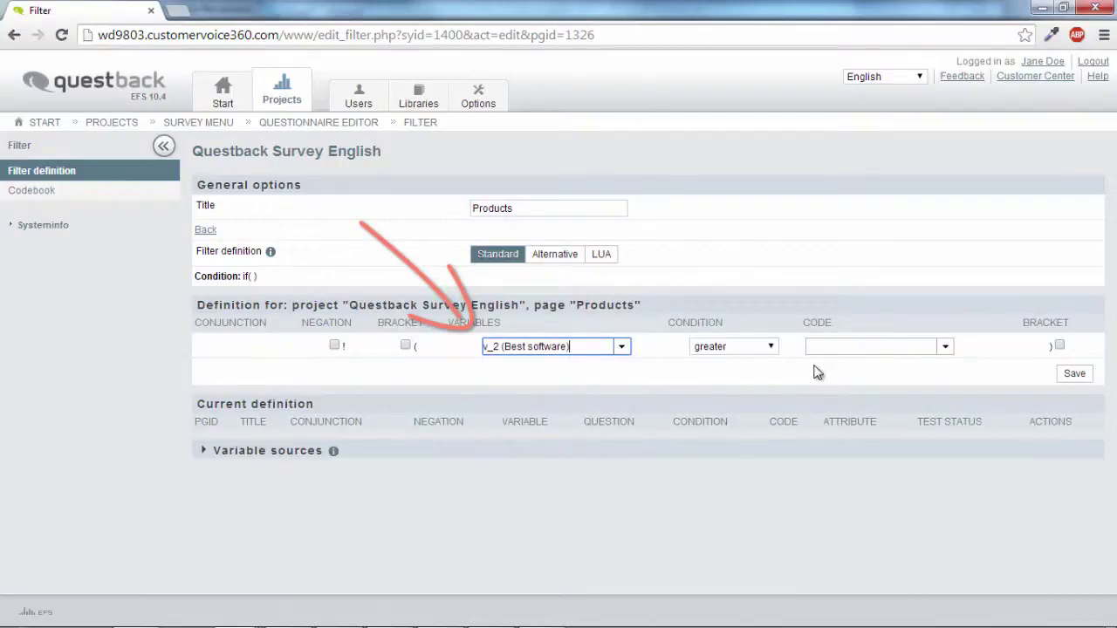
pyautogui.click(771, 351)
pyautogui.click(742, 387)
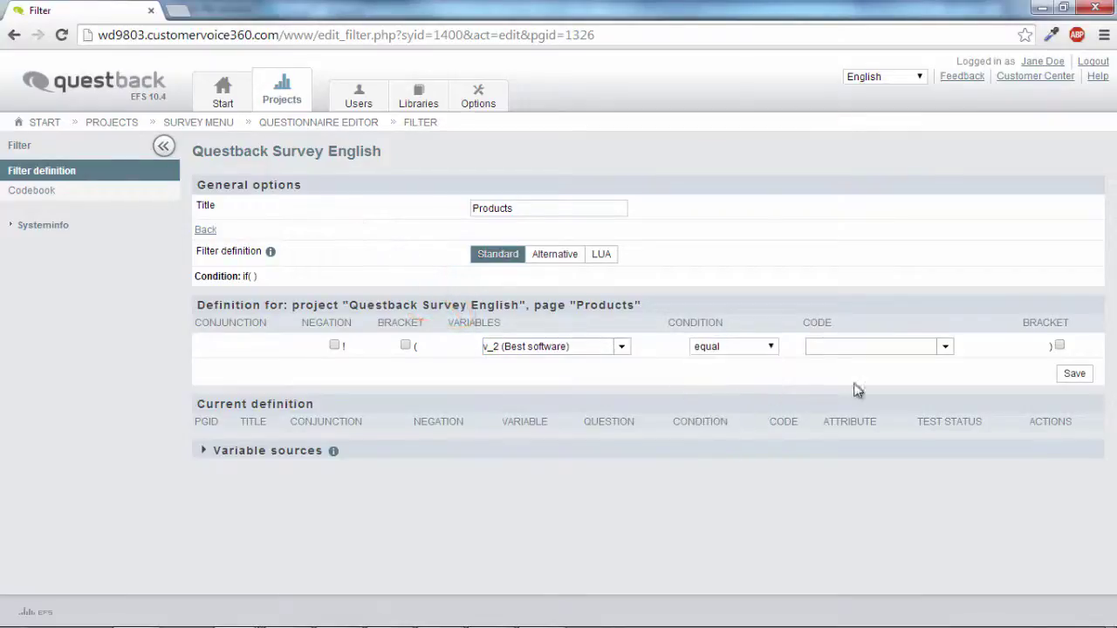
pyautogui.click(946, 347)
pyautogui.click(932, 370)
pyautogui.click(1073, 375)
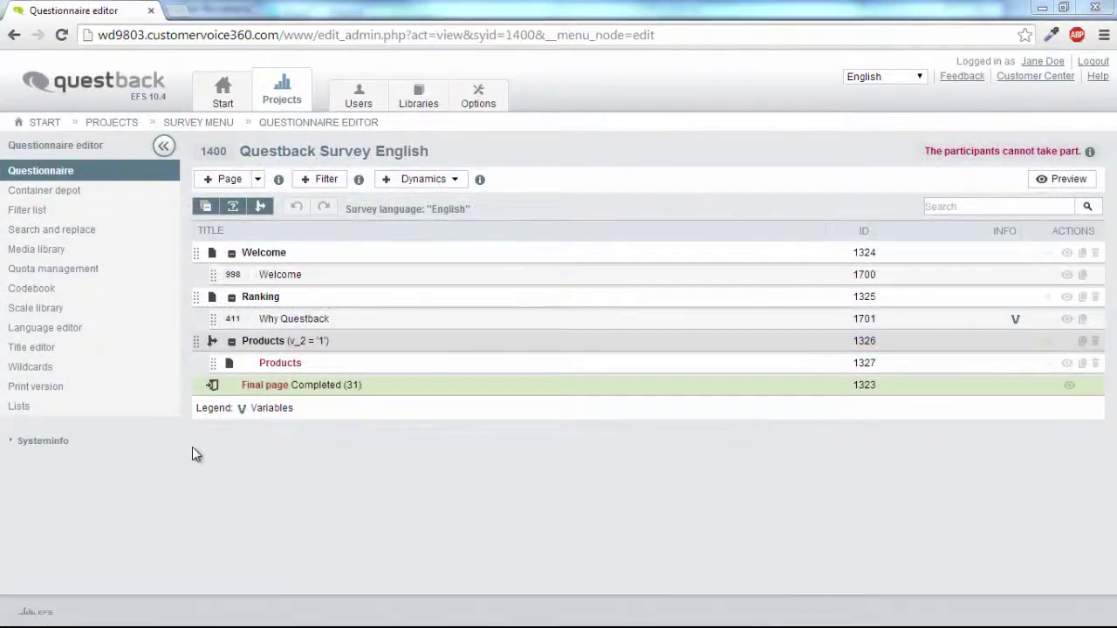
# - On the Products page, add a vertical multiple-response list question titled 'Products'
pyautogui.click(281, 365)
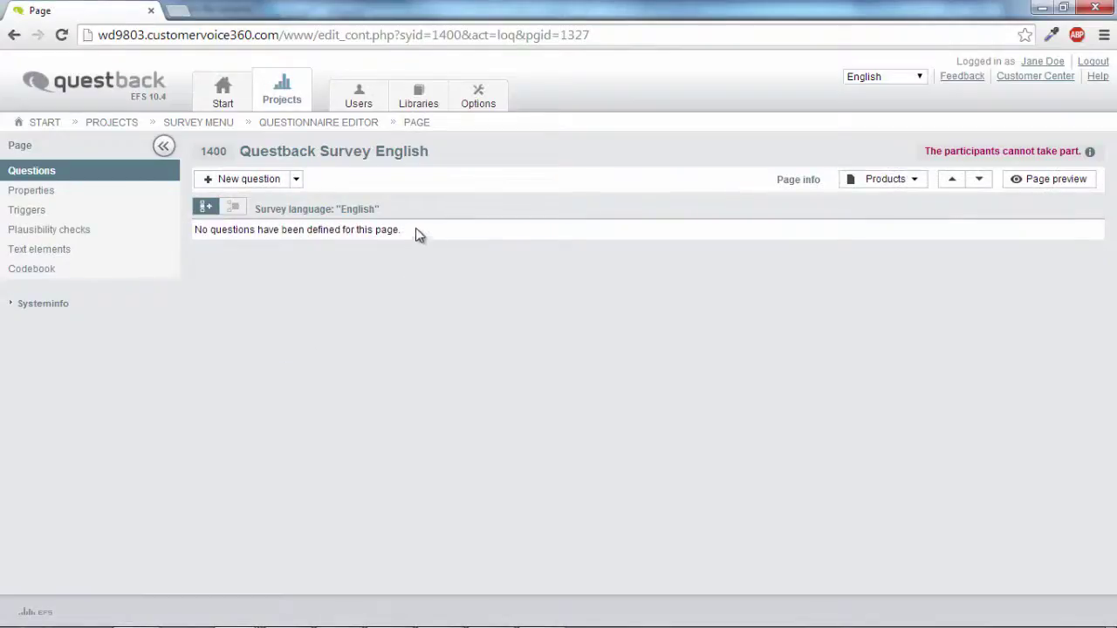
pyautogui.click(262, 186)
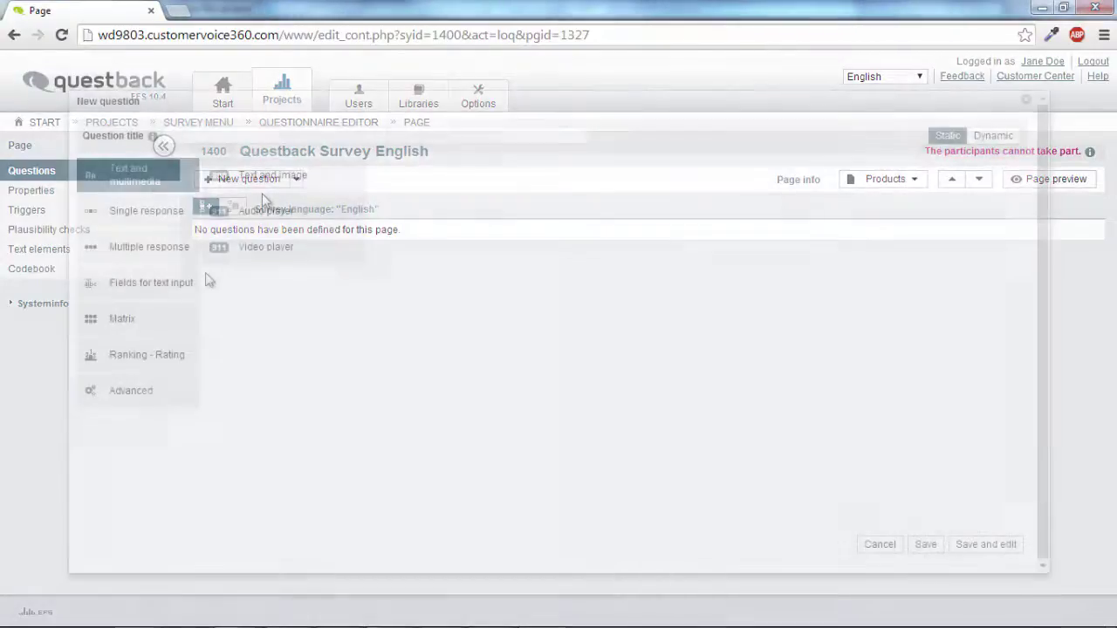
pyautogui.moveTo(179, 253)
pyautogui.click(259, 178)
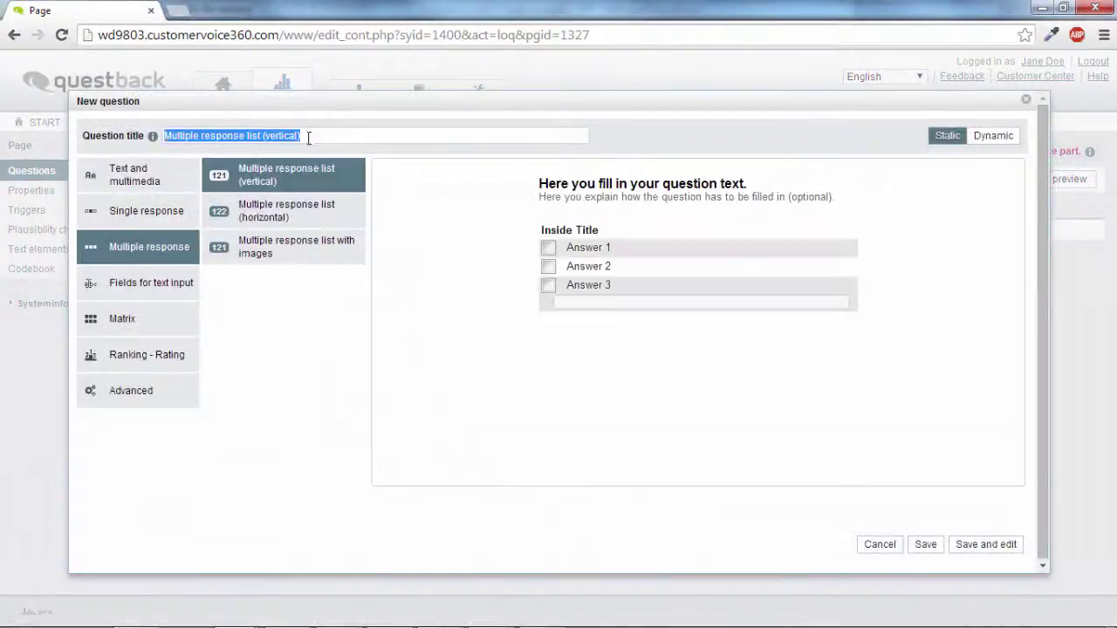
pyautogui.press('BackSpace')
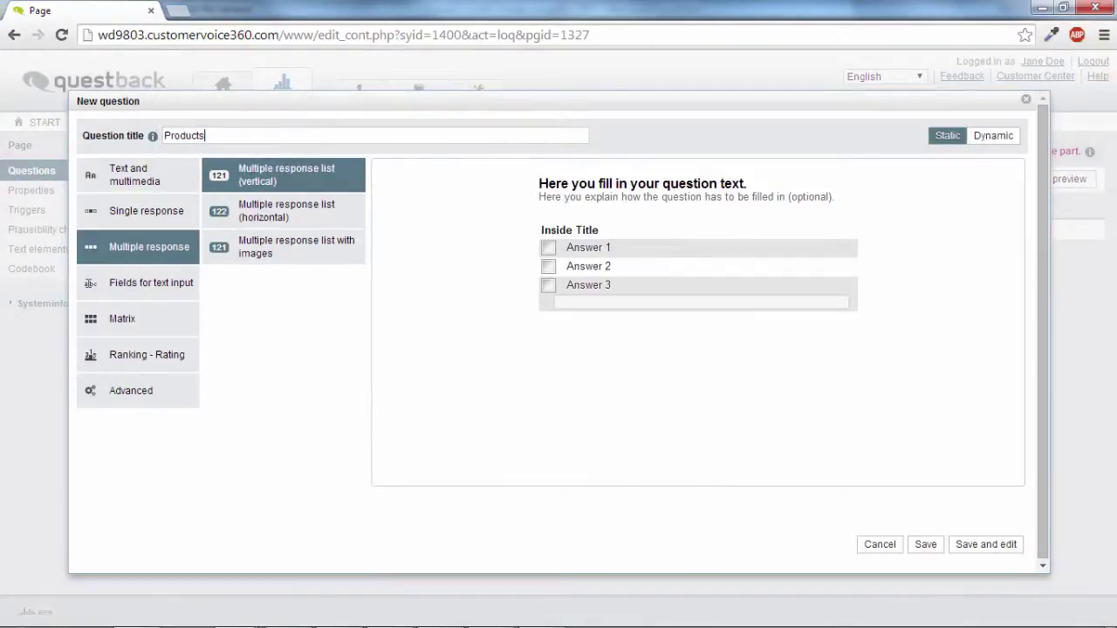
pyautogui.click(986, 545)
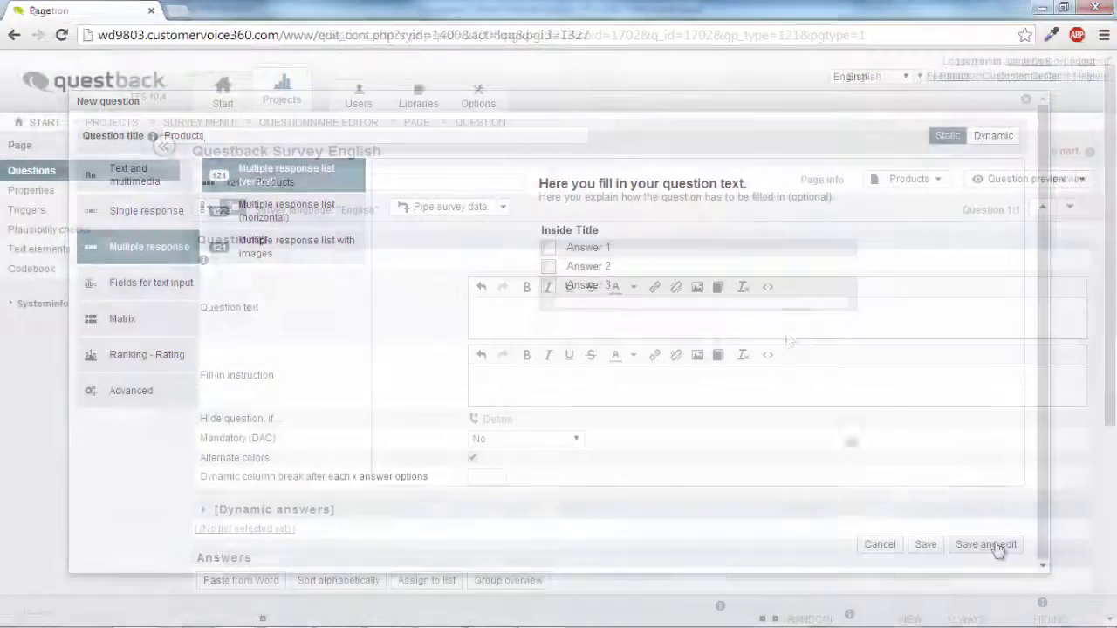
# - Finish the Products question text and enter the EFS Survey, Panel, Data Voyager Analyst, Dashboard and Employee answers
pyautogui.write('Which Questback products do you use?')
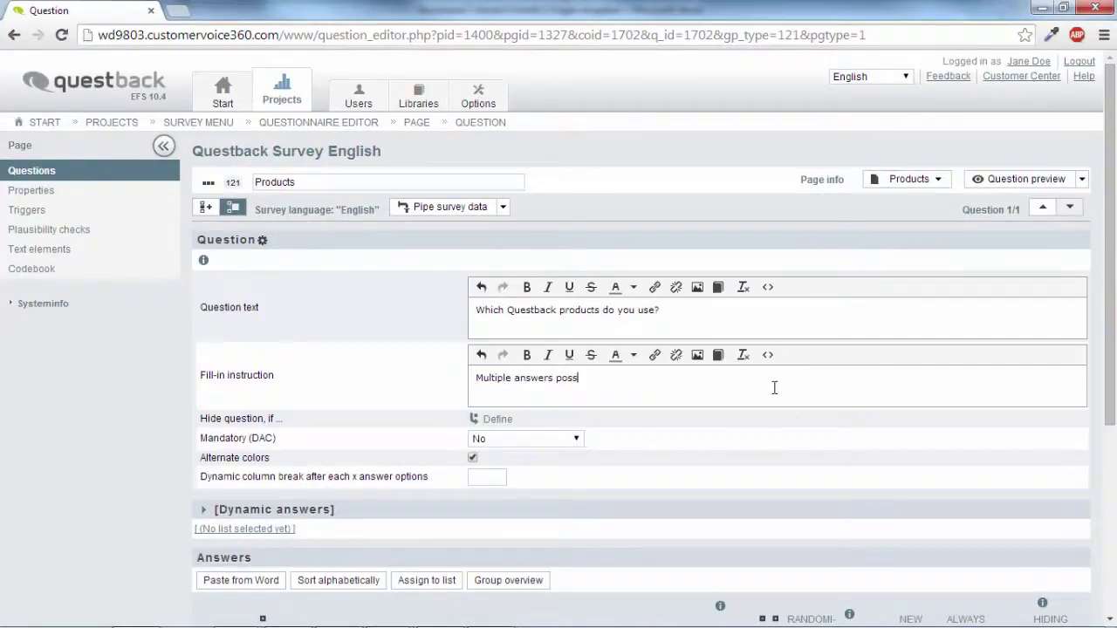
pyautogui.scroll(-3, 774, 388)
pyautogui.click(518, 399)
pyautogui.write('EFS Survey')
pyautogui.press('Tab')
pyautogui.write('EFS Panel')
pyautogui.press('Tab')
pyautogui.write('EFS Data voyager An')
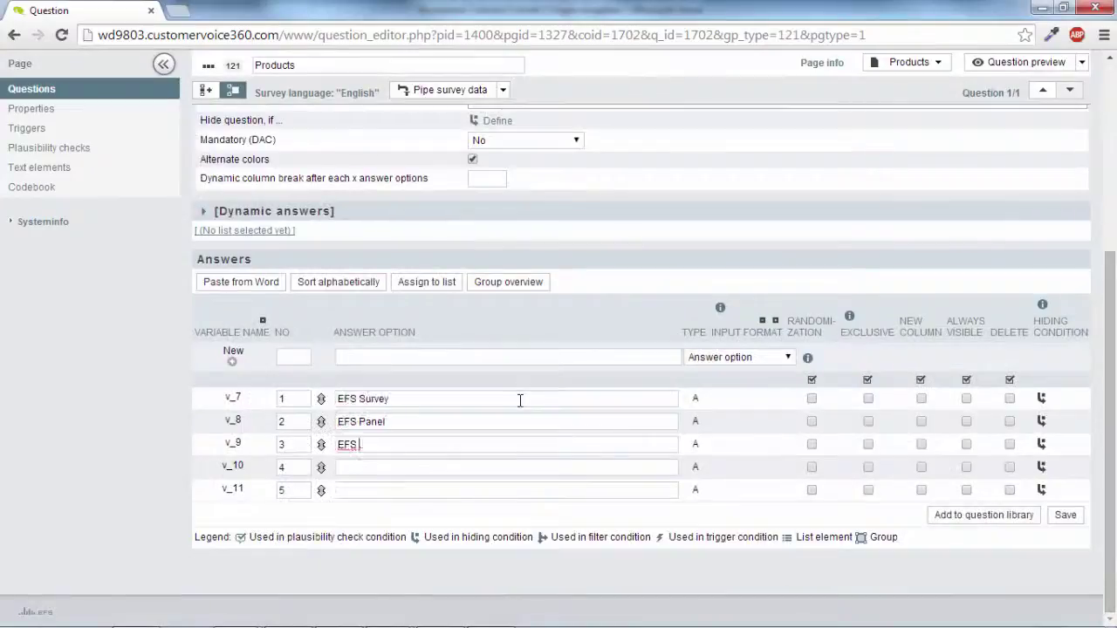
pyautogui.write('alyst')
pyautogui.press('Tab')
pyautogui.write('EFS Data Voyager Dashboard')
pyautogui.press('Tab')
pyautogui.write('EFS Employee')
pyautogui.click(499, 356)
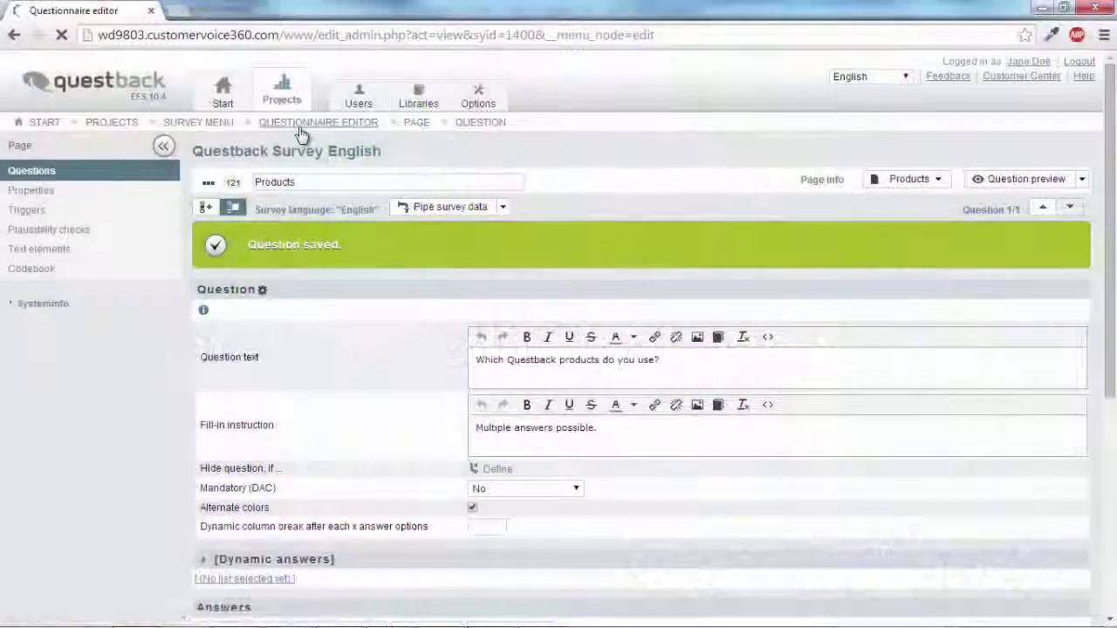
# - Start a new question on the final page and clear its suggested title
pyautogui.click(301, 127)
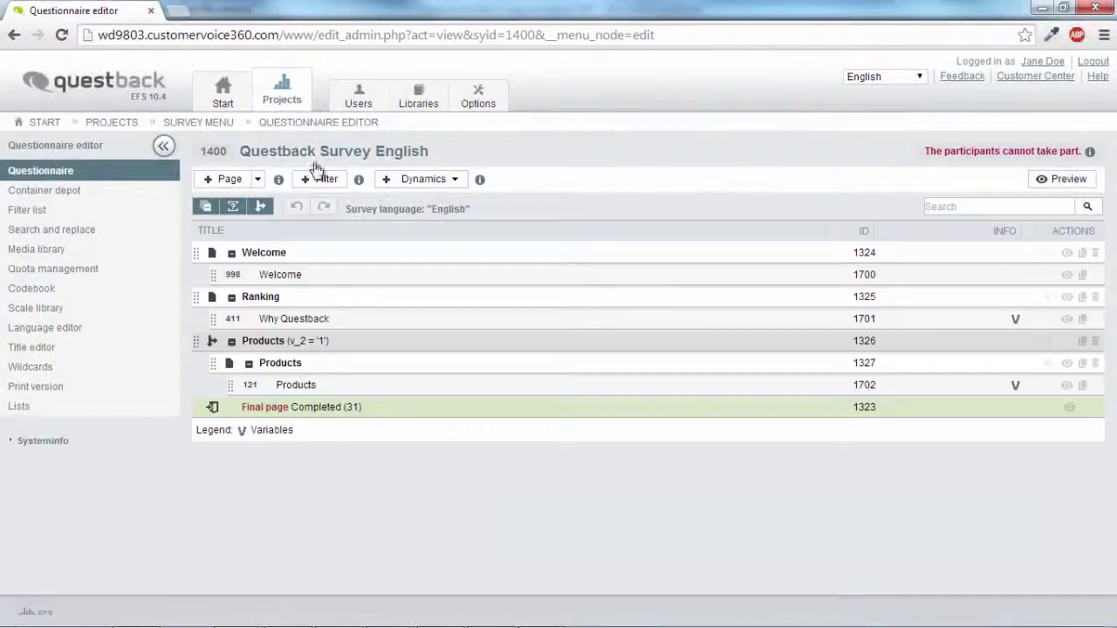
pyautogui.click(271, 410)
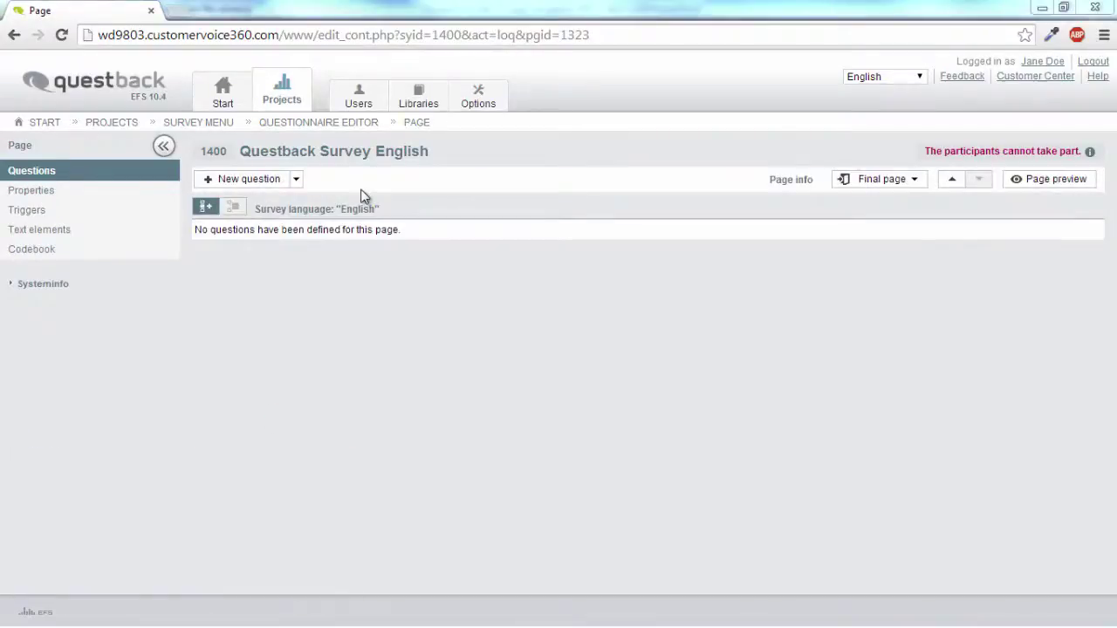
pyautogui.click(249, 191)
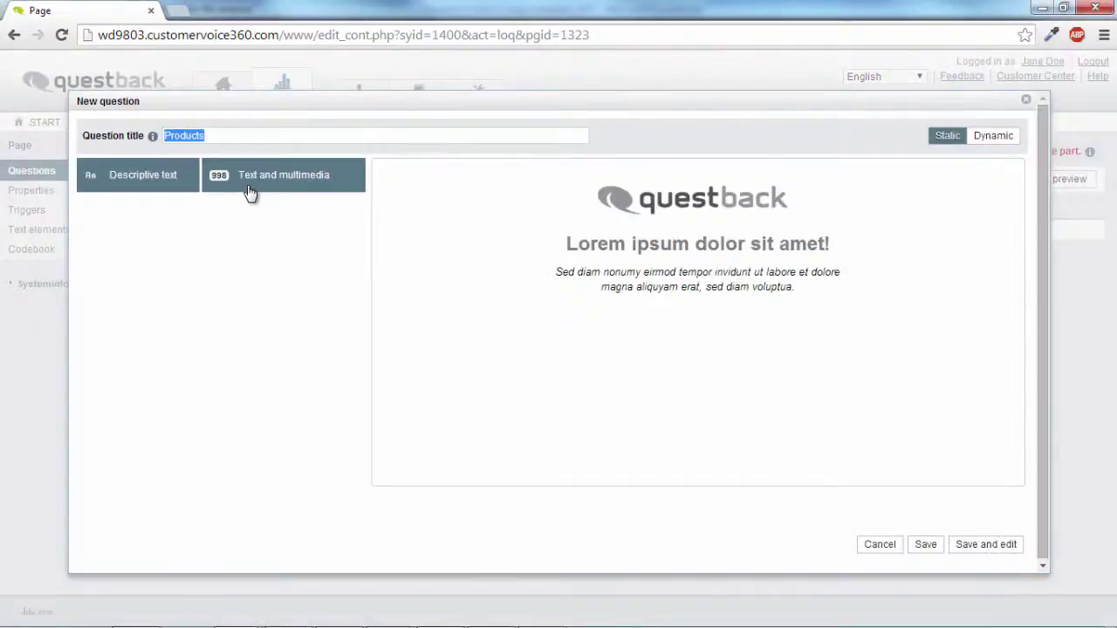
pyautogui.write('Products')
pyautogui.press('BackSpace')
pyautogui.press('BackSpace')
pyautogui.press('BackSpace')
pyautogui.press('BackSpace')
pyautogui.press('BackSpace')
pyautogui.press('BackSpace')
pyautogui.press('BackSpace')
pyautogui.press('BackSpace')
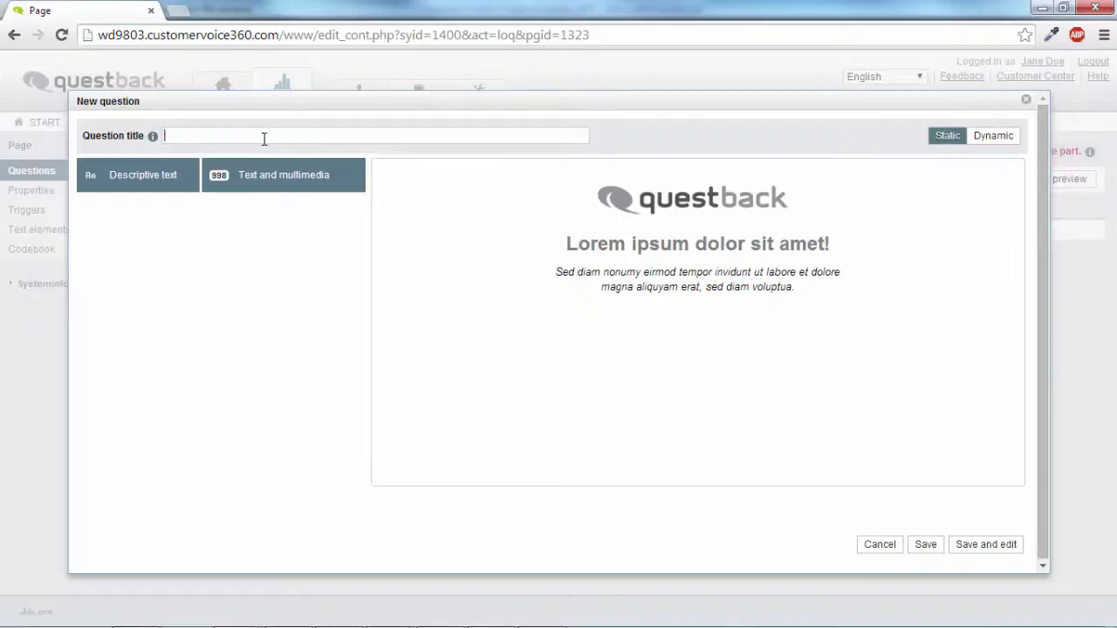
# - Create the text question titled Goodbye and paste in the thank-you sentence
pyautogui.write('Goodbye')
pyautogui.click(1010, 552)
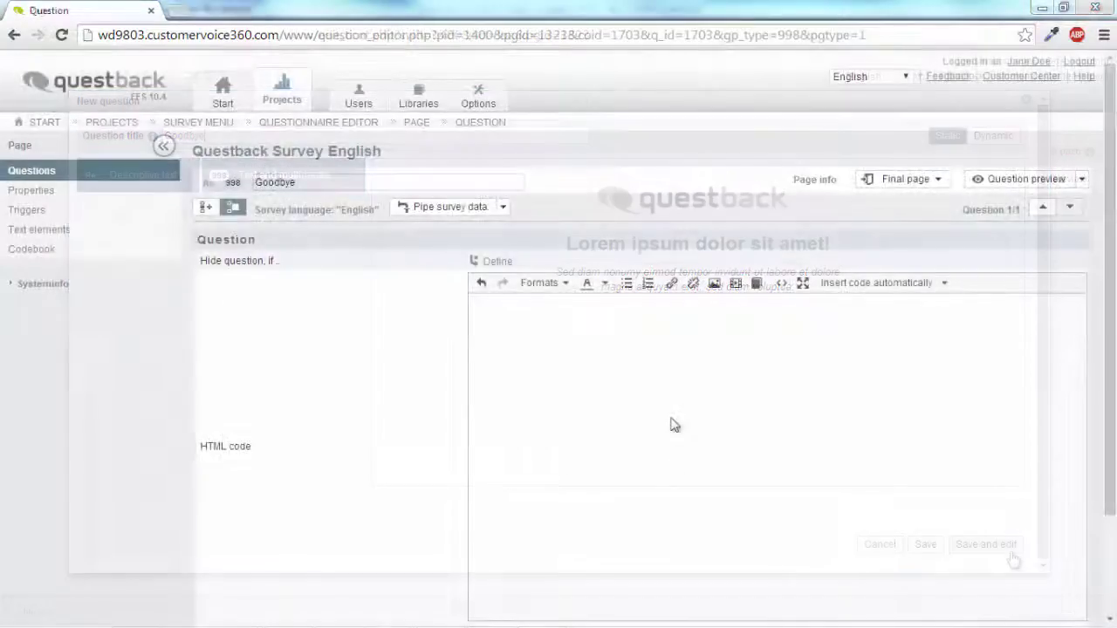
pyautogui.click(563, 360)
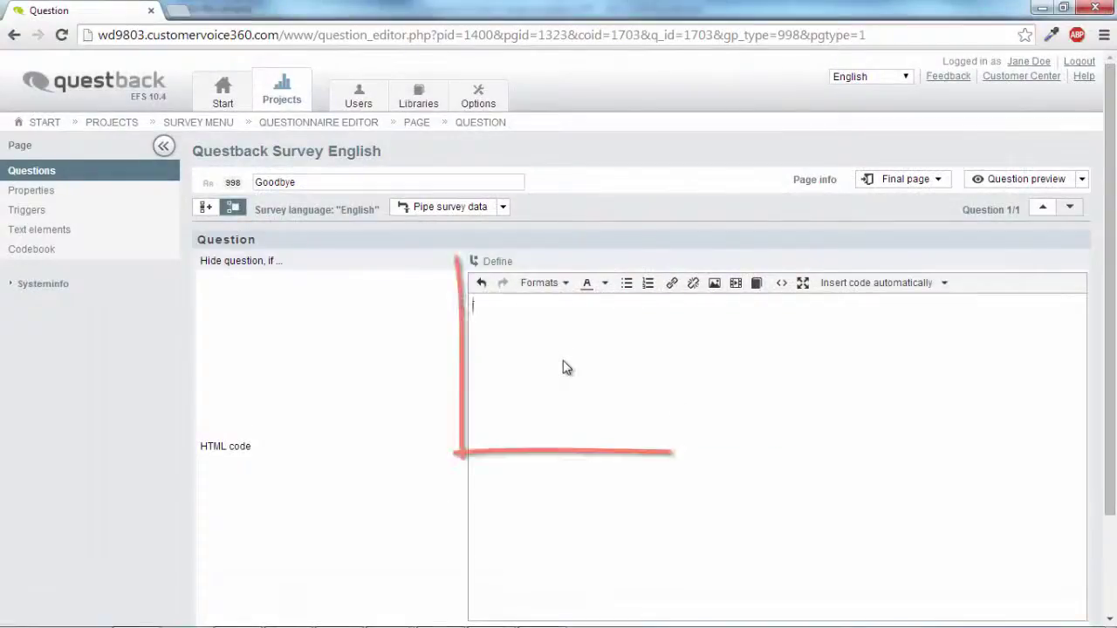
pyautogui.write('Thank you for participating in our survey!')
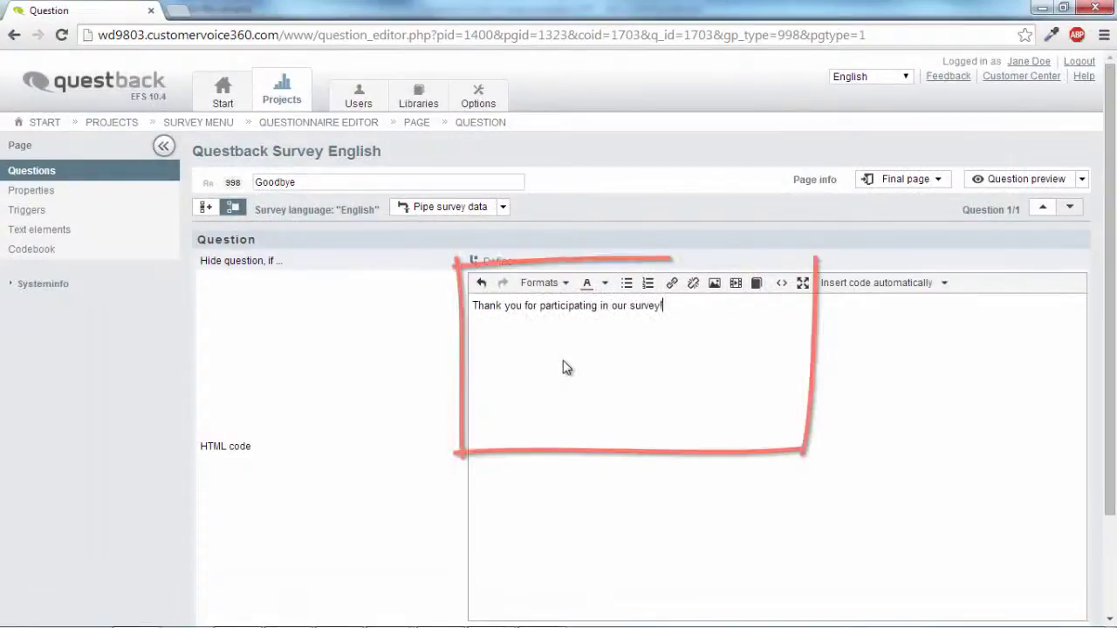
# - Make "Thank you for participating in our survey!" bold
pyautogui.tripleClick(567, 305)
pyautogui.click(565, 286)
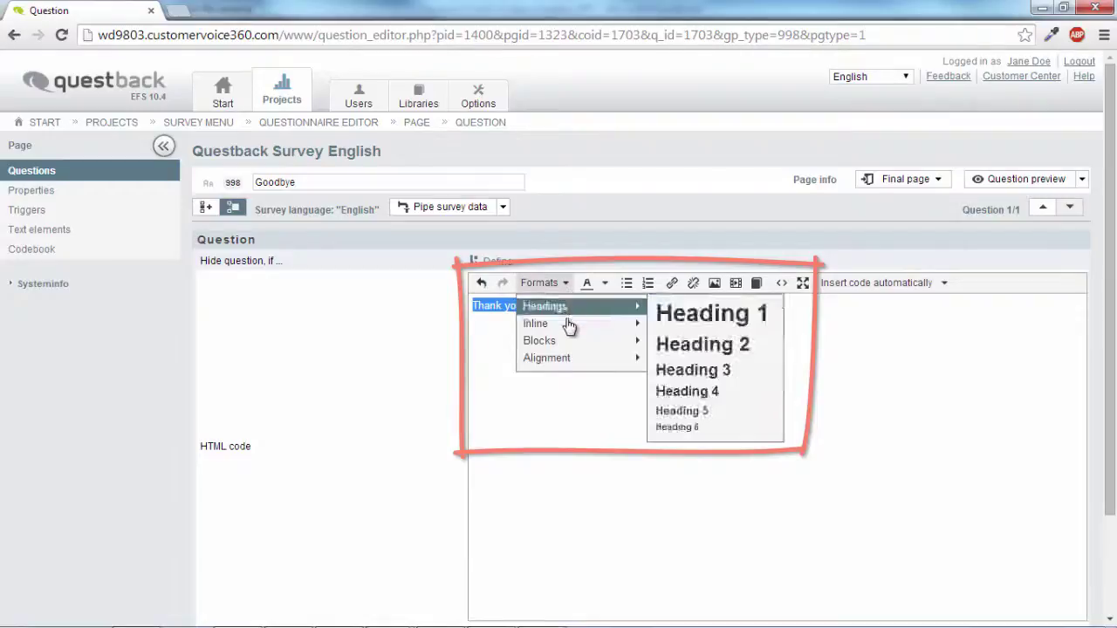
pyautogui.moveTo(568, 324)
pyautogui.click(660, 322)
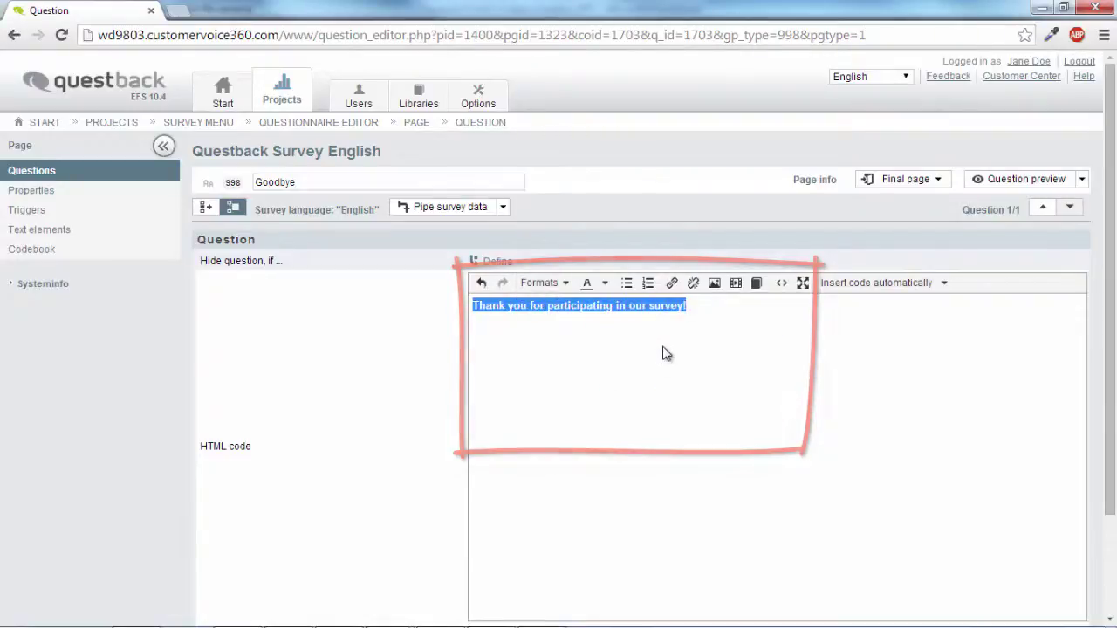
pyautogui.click(663, 351)
pyautogui.scroll(-3, 711, 414)
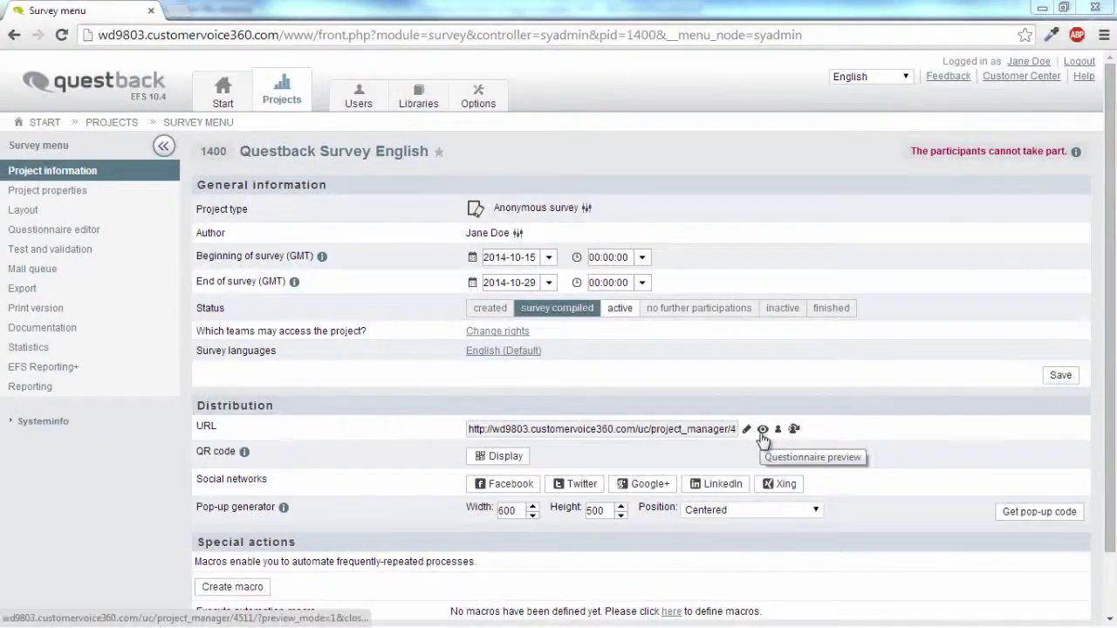
# - Preview the survey, ranking Best software above Best price and ticking EFS Survey and EFS Panel
pyautogui.click(762, 432)
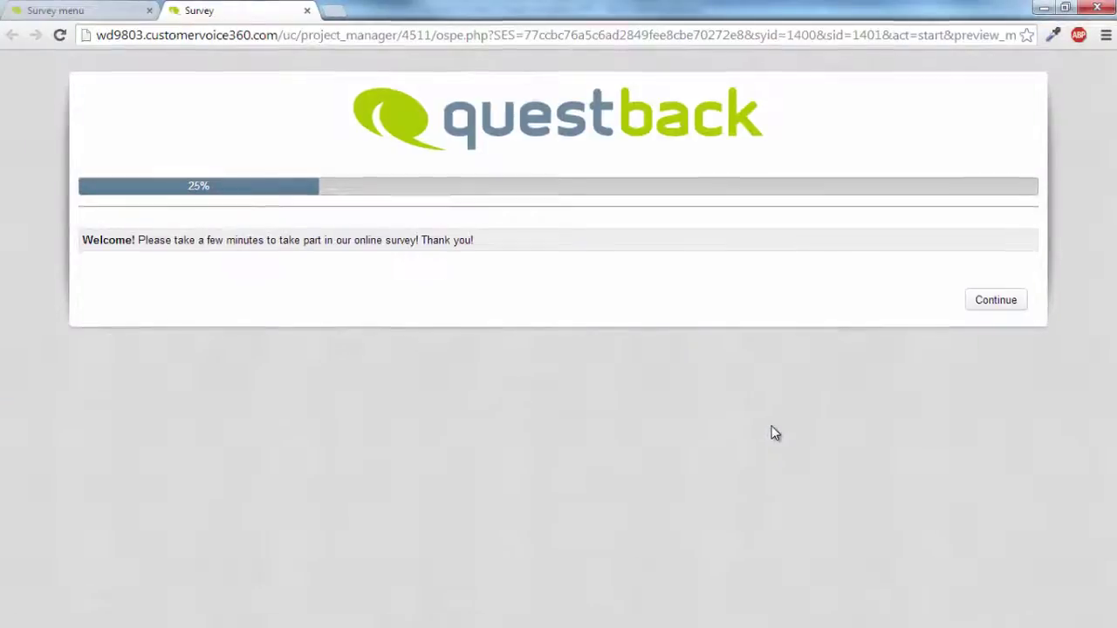
pyautogui.click(989, 306)
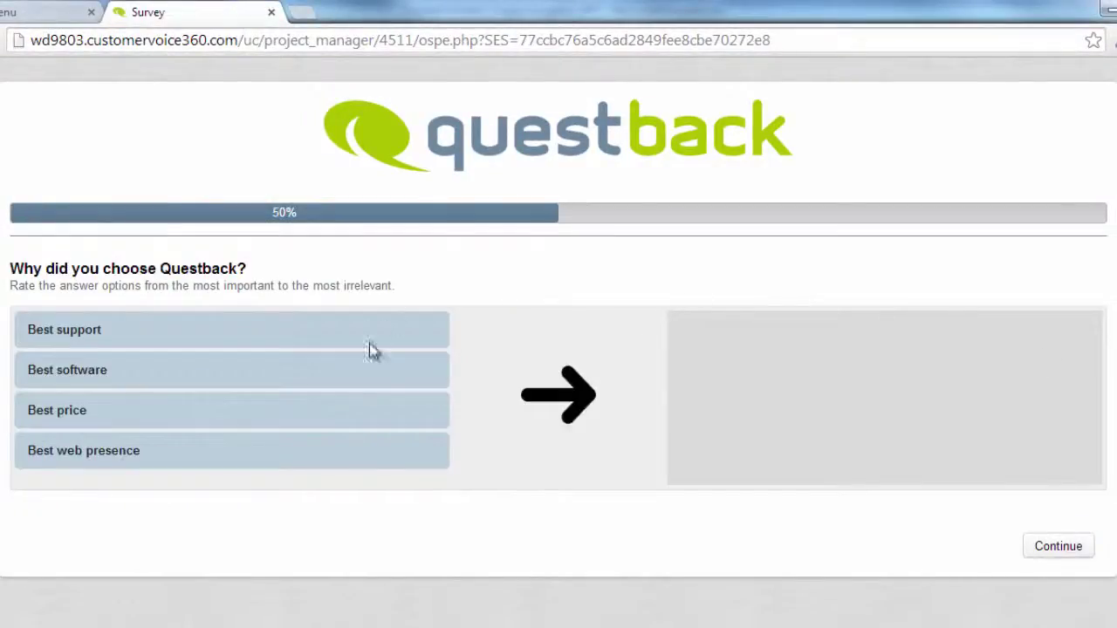
pyautogui.moveTo(375, 370); pyautogui.dragTo(829, 371)
pyautogui.moveTo(329, 384); pyautogui.dragTo(862, 393)
pyautogui.click(1093, 554)
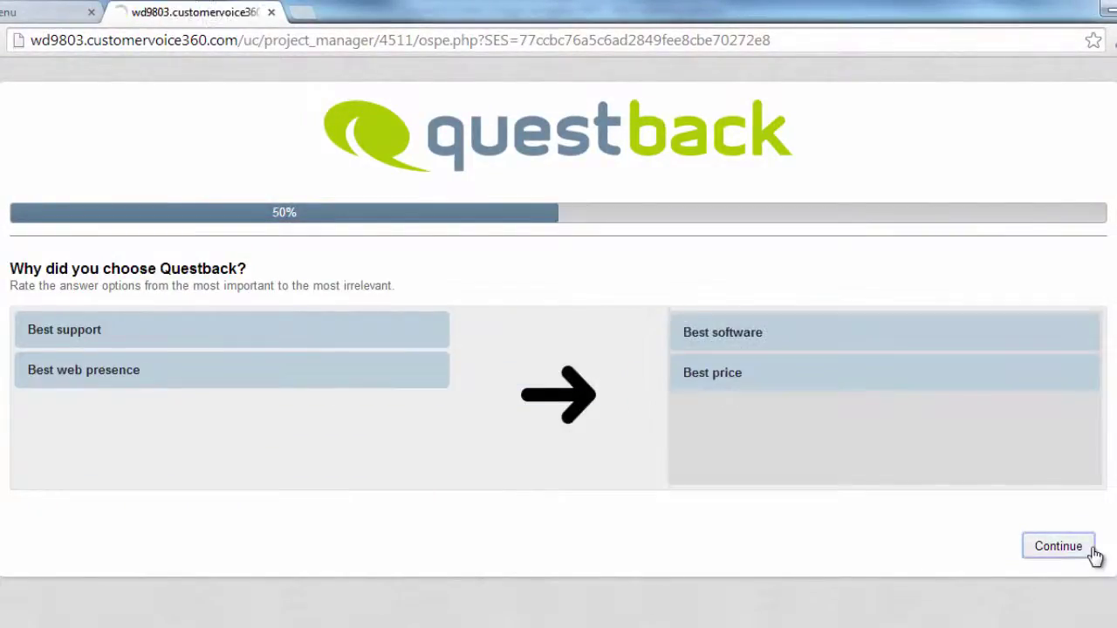
pyautogui.click(25, 321)
pyautogui.click(26, 341)
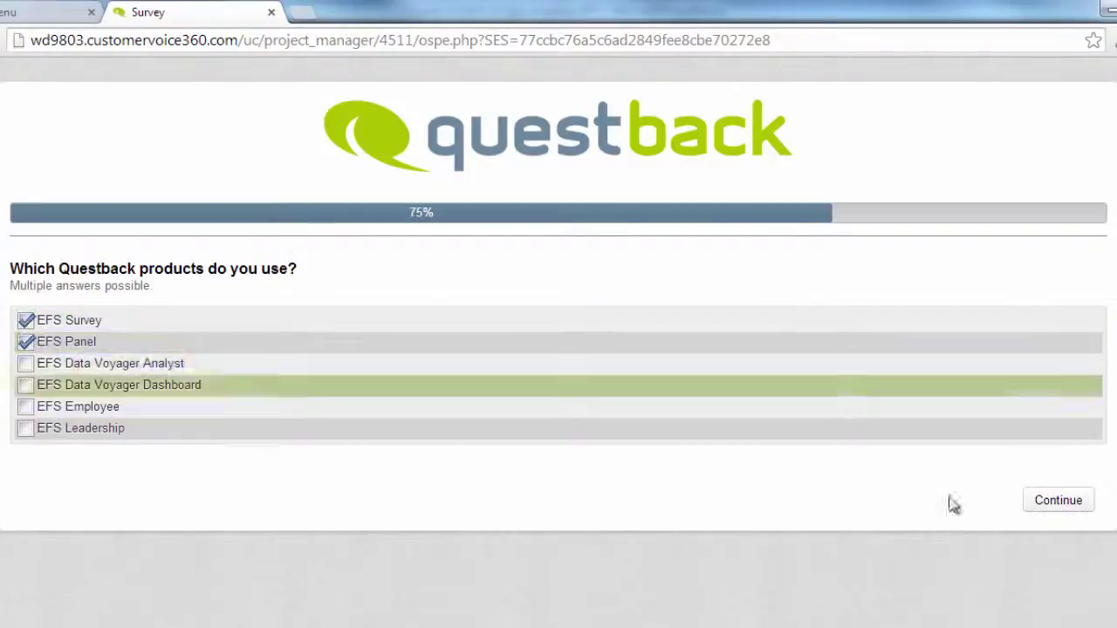
pyautogui.click(1038, 502)
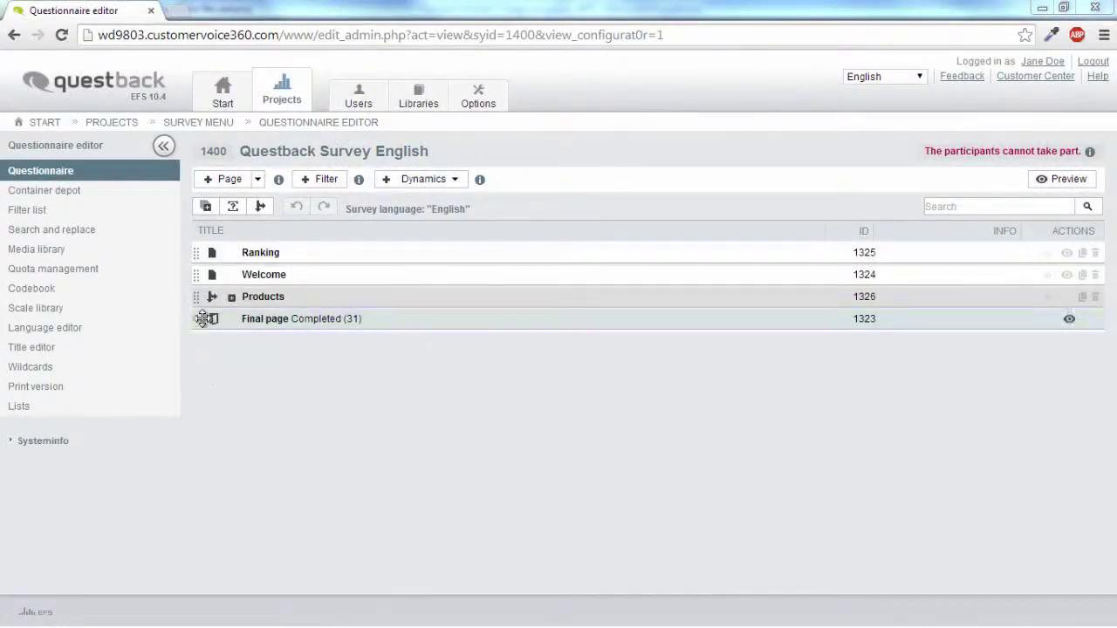
# - Expand the questionnaire tree, show all questions, and display the v_2 = '1' filter condition
pyautogui.click(206, 207)
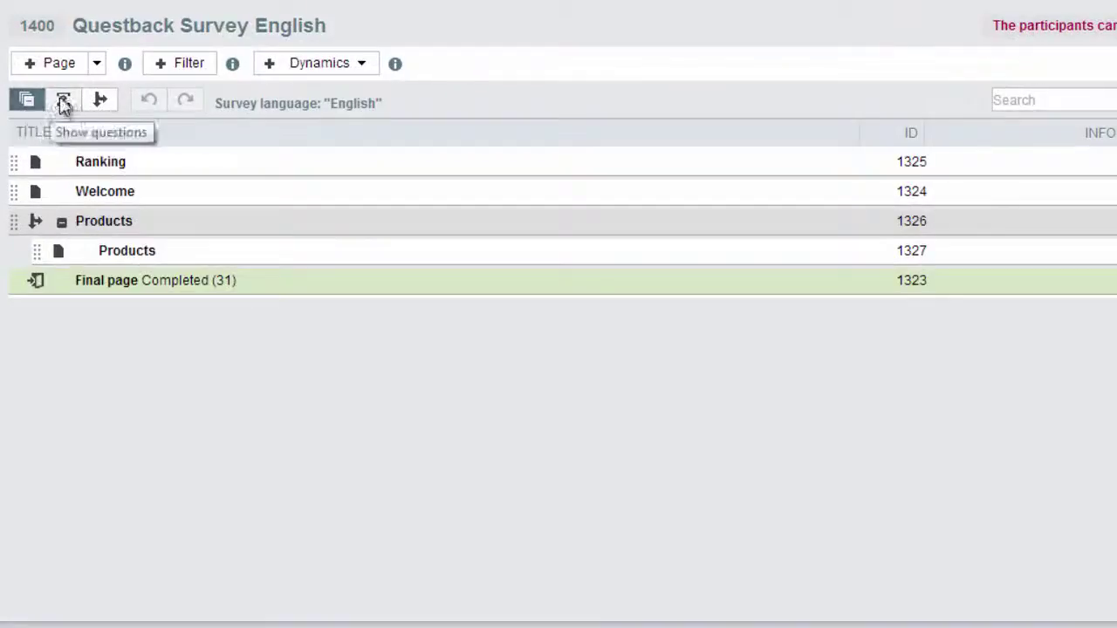
pyautogui.click(91, 117)
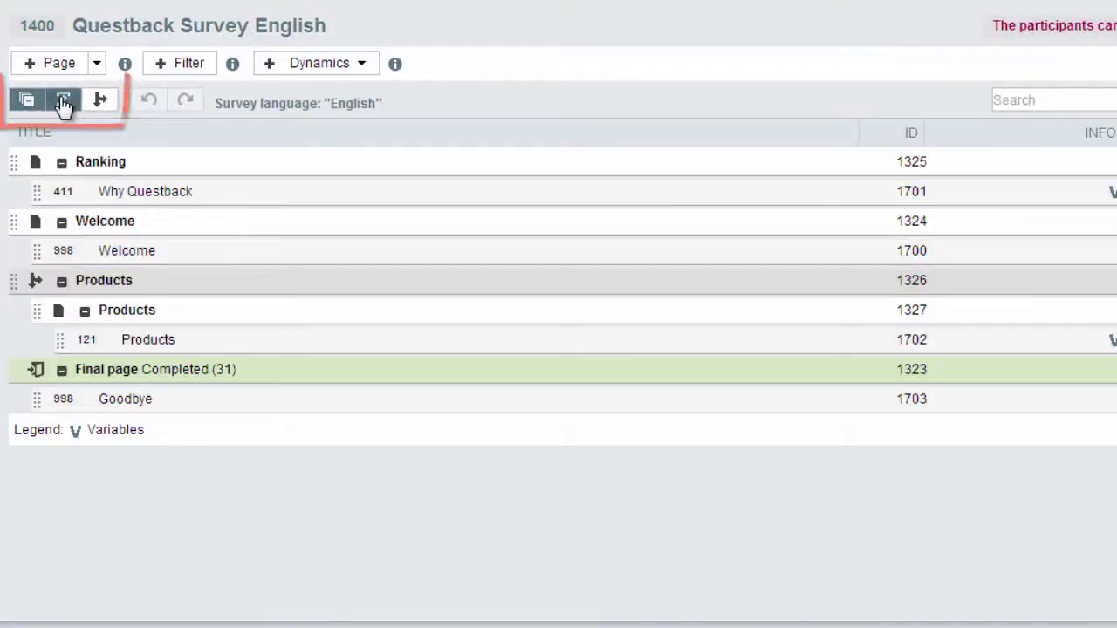
pyautogui.click(108, 103)
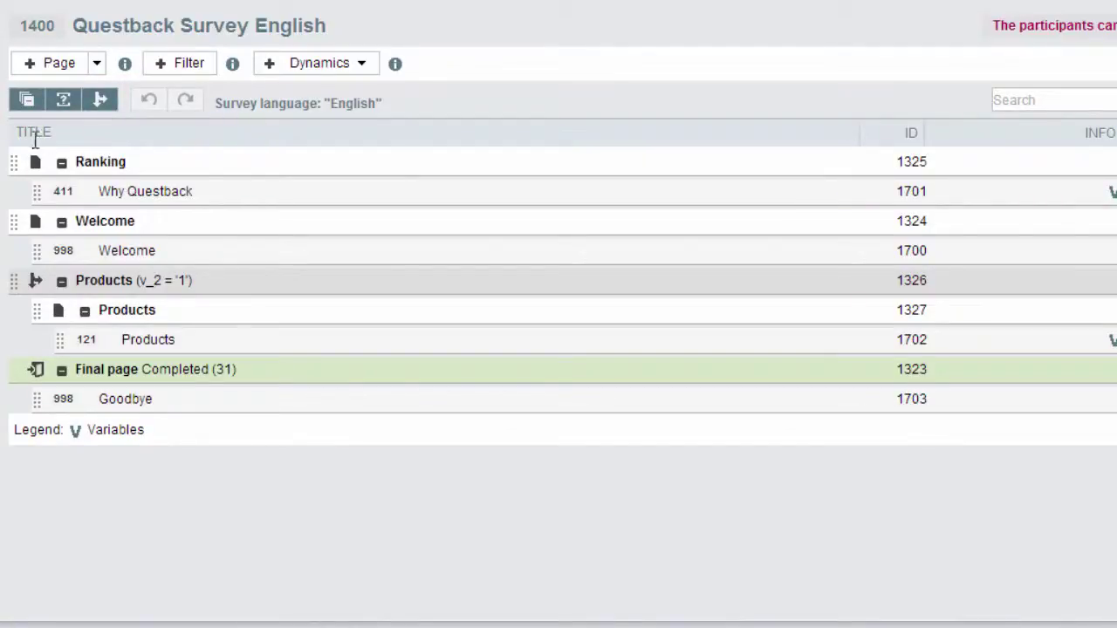
# - Move the Ranking page below the Welcome page in the questionnaire tree
pyautogui.moveTo(17, 161); pyautogui.dragTo(38, 279)
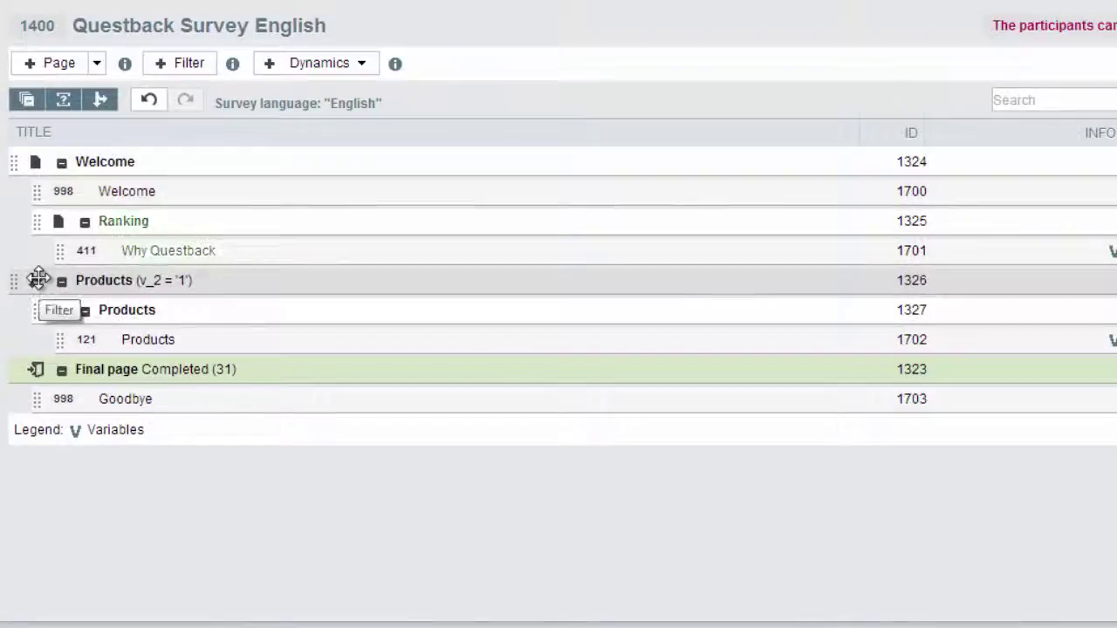